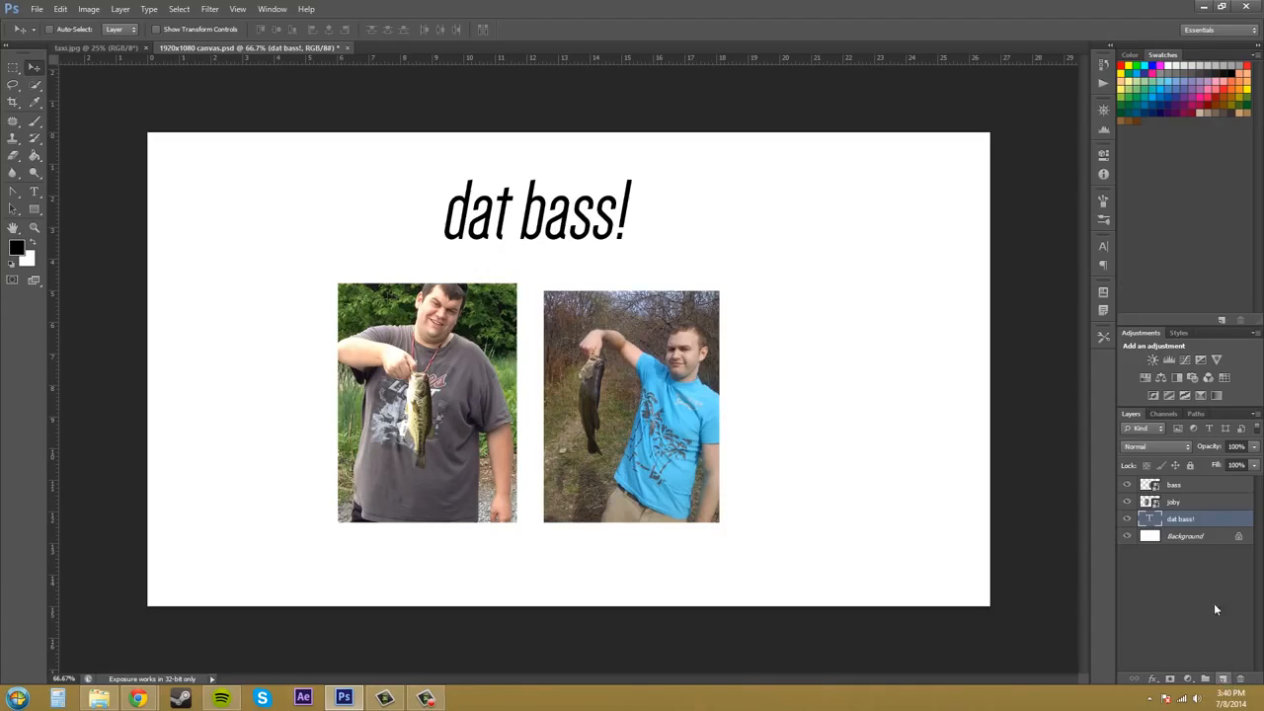
Add a new empty layer, select it, and delete it again.
click(1222, 679)
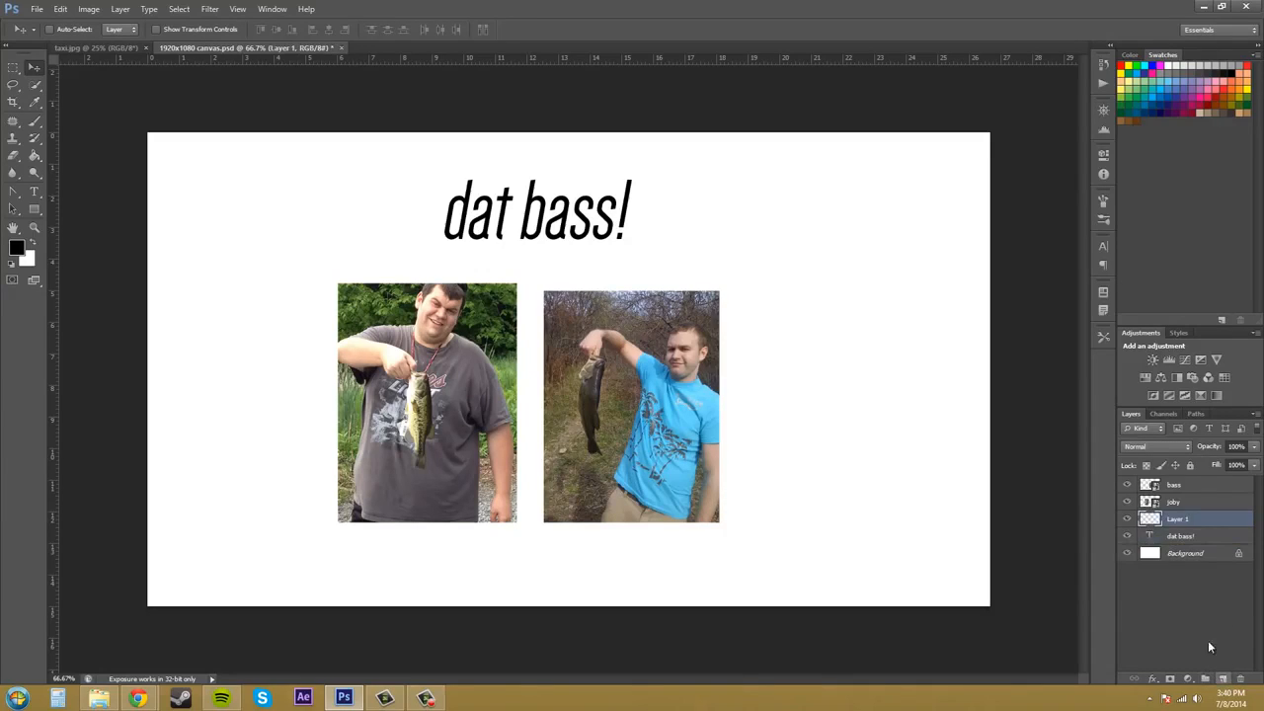
click(1189, 613)
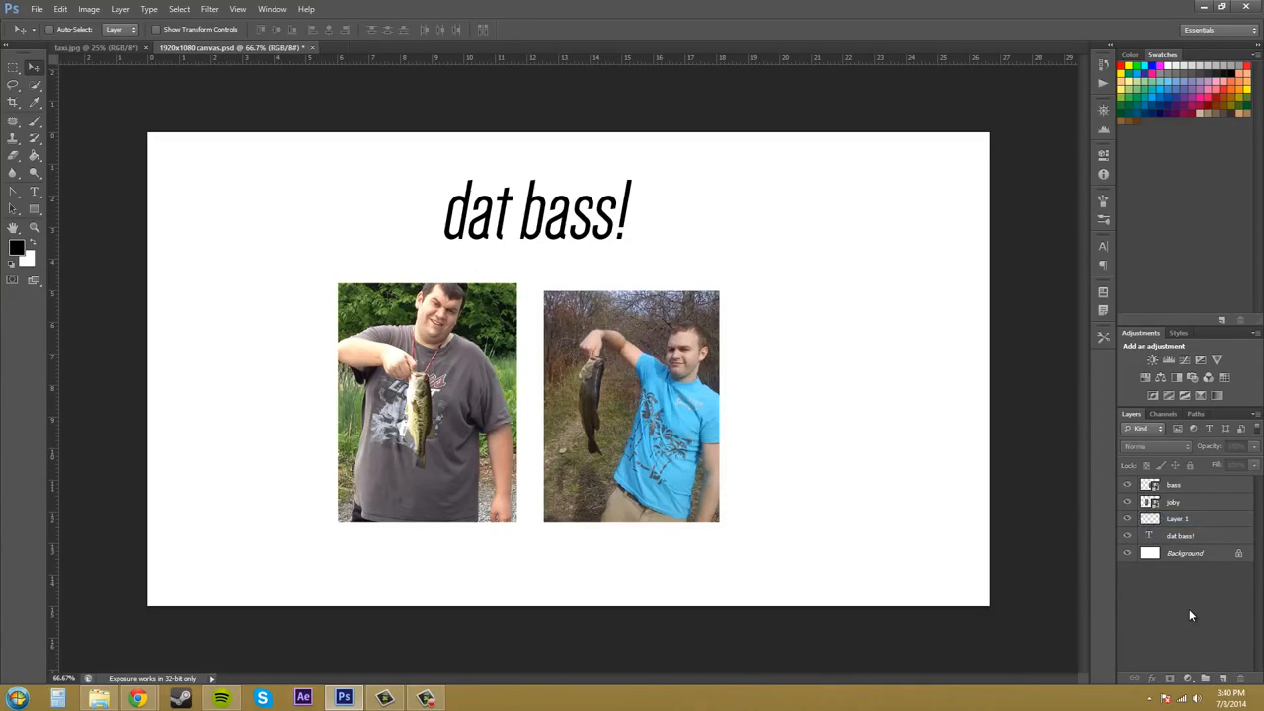
click(1186, 522)
double_click(1178, 523)
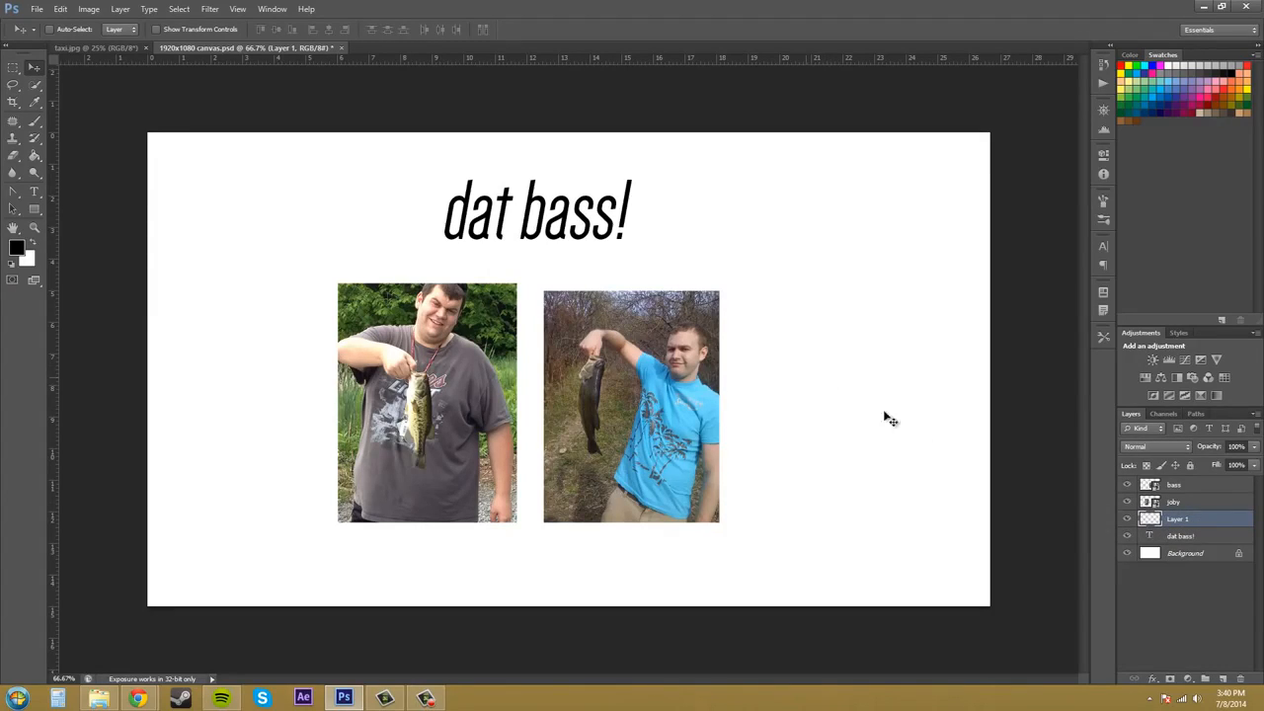
click(1192, 594)
click(1195, 521)
key(Delete)
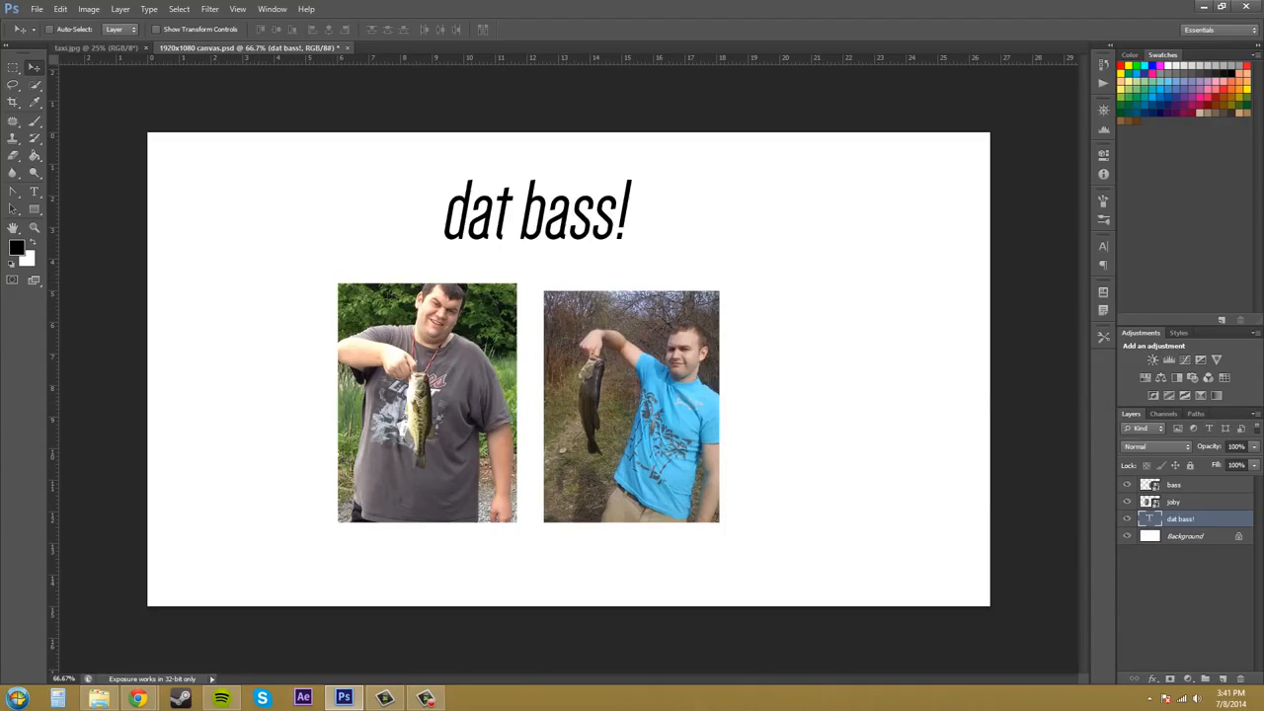
Bring up the Images folder and drag the bucky_so_happy image into the document.
key(F10)
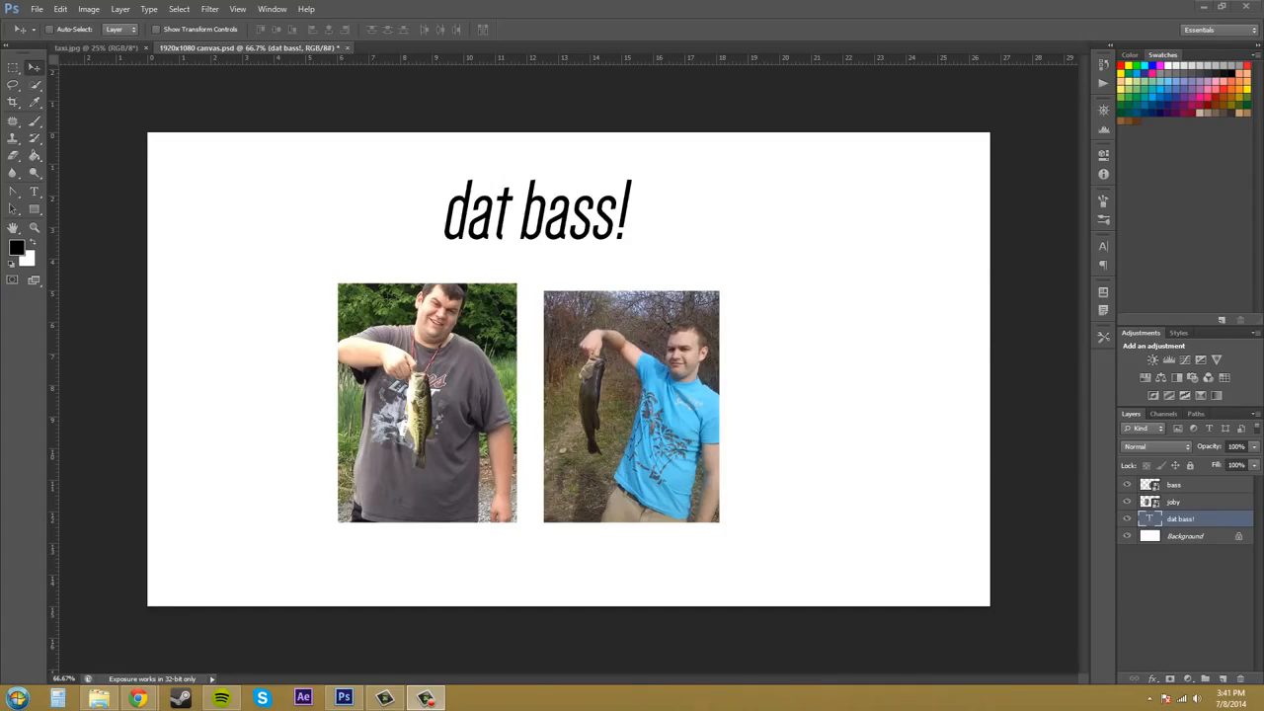
drag(1263, 58, 1210, 100)
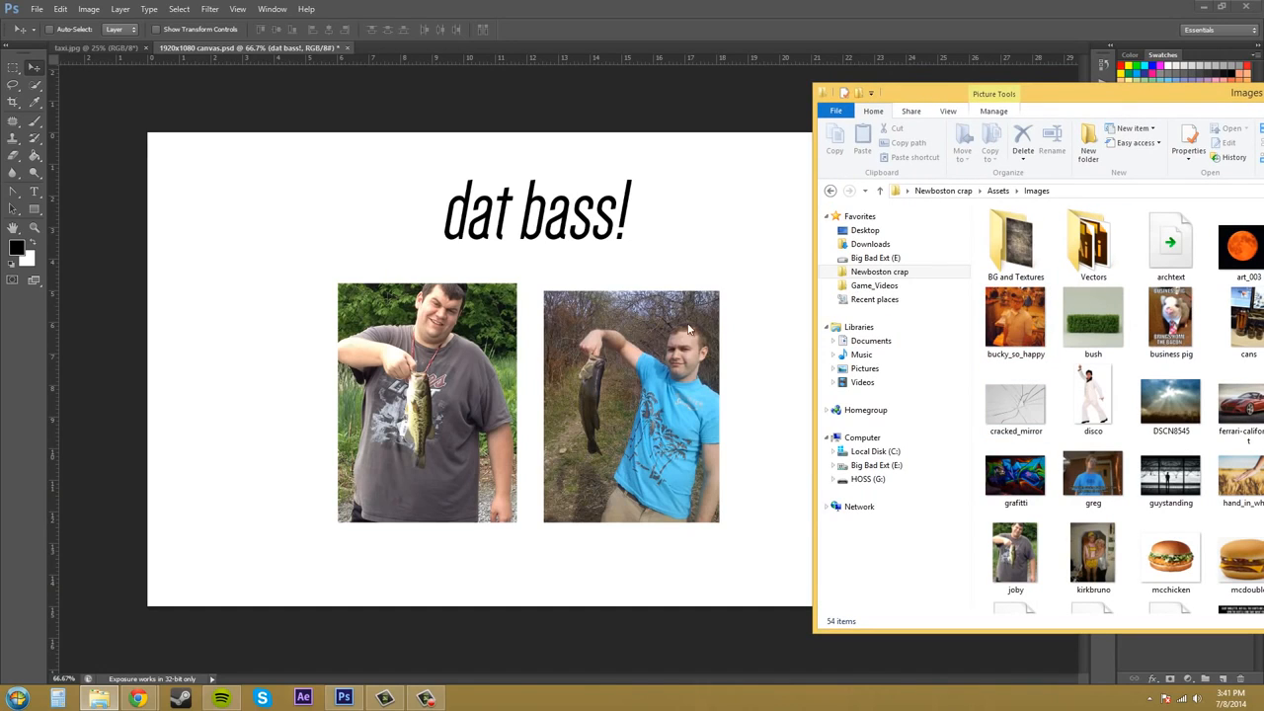
drag(1016, 316, 926, 284)
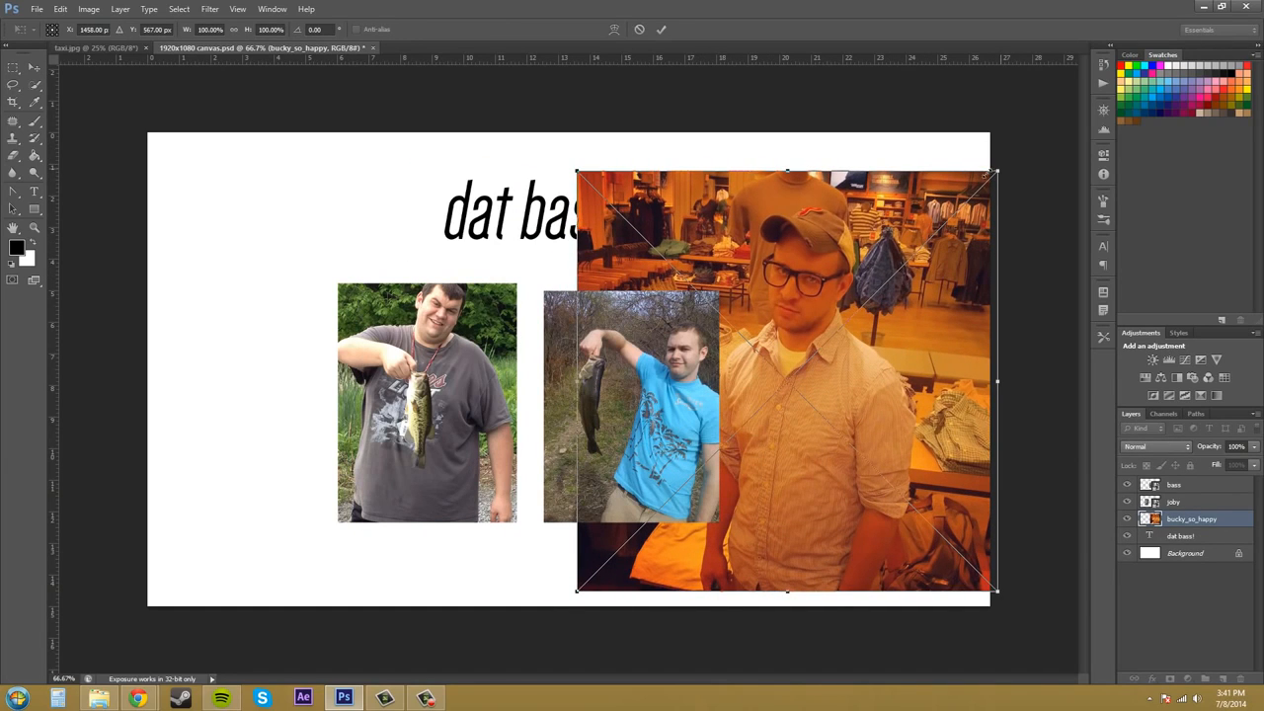
Scale the bucky_so_happy image to about 48% and place it to the right of the bass photo.
drag(994, 171, 733, 339)
drag(746, 470, 904, 386)
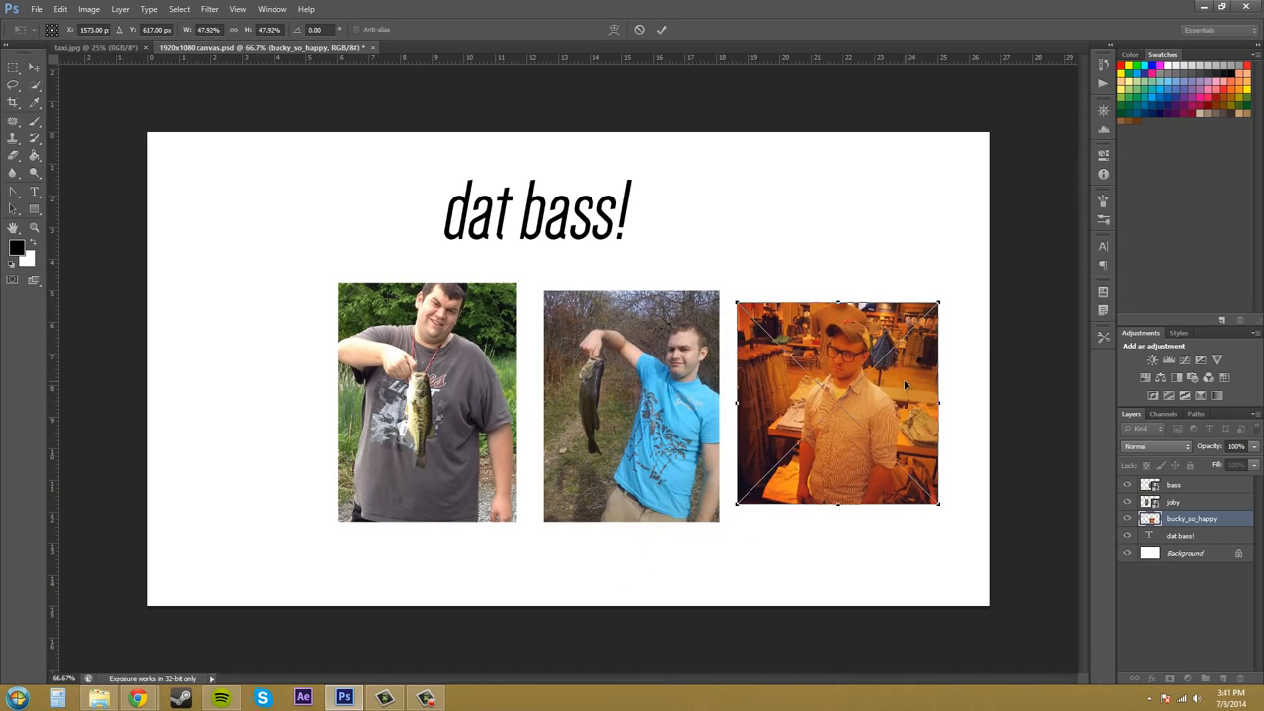
key(Return)
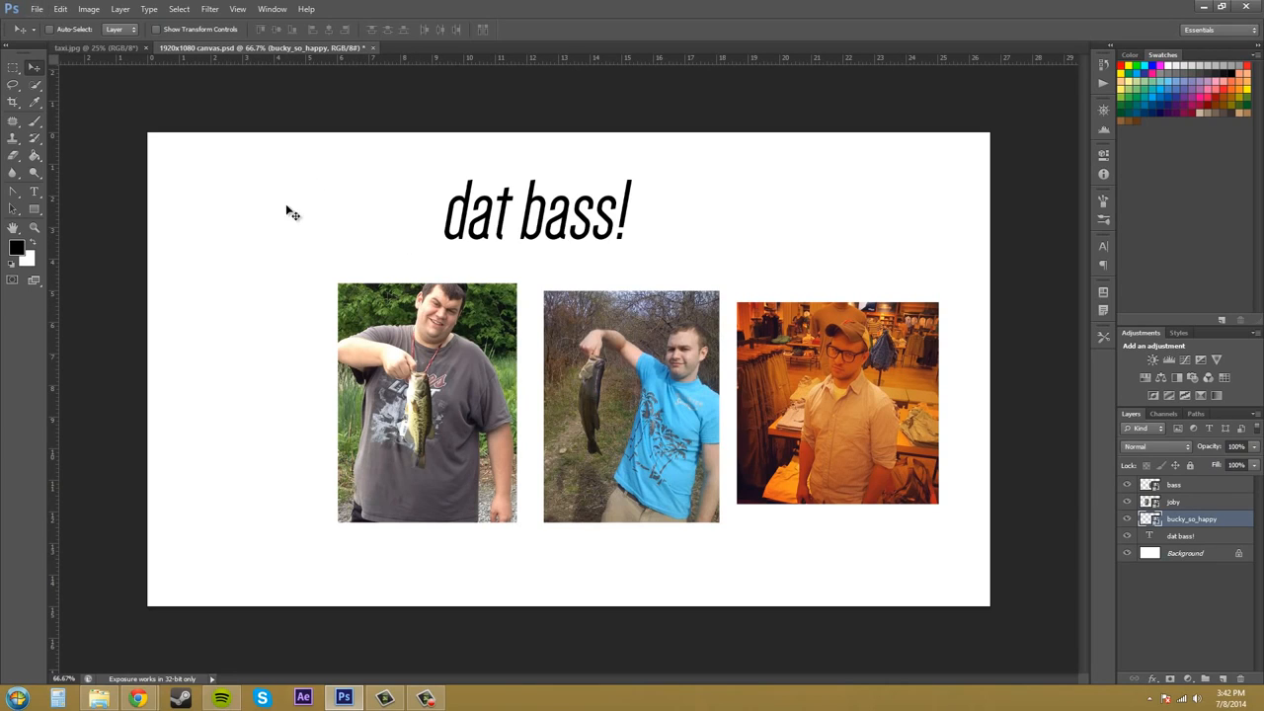
Place the business pig image from the Images folder and move it to the canvas's upper-left corner.
click(1174, 619)
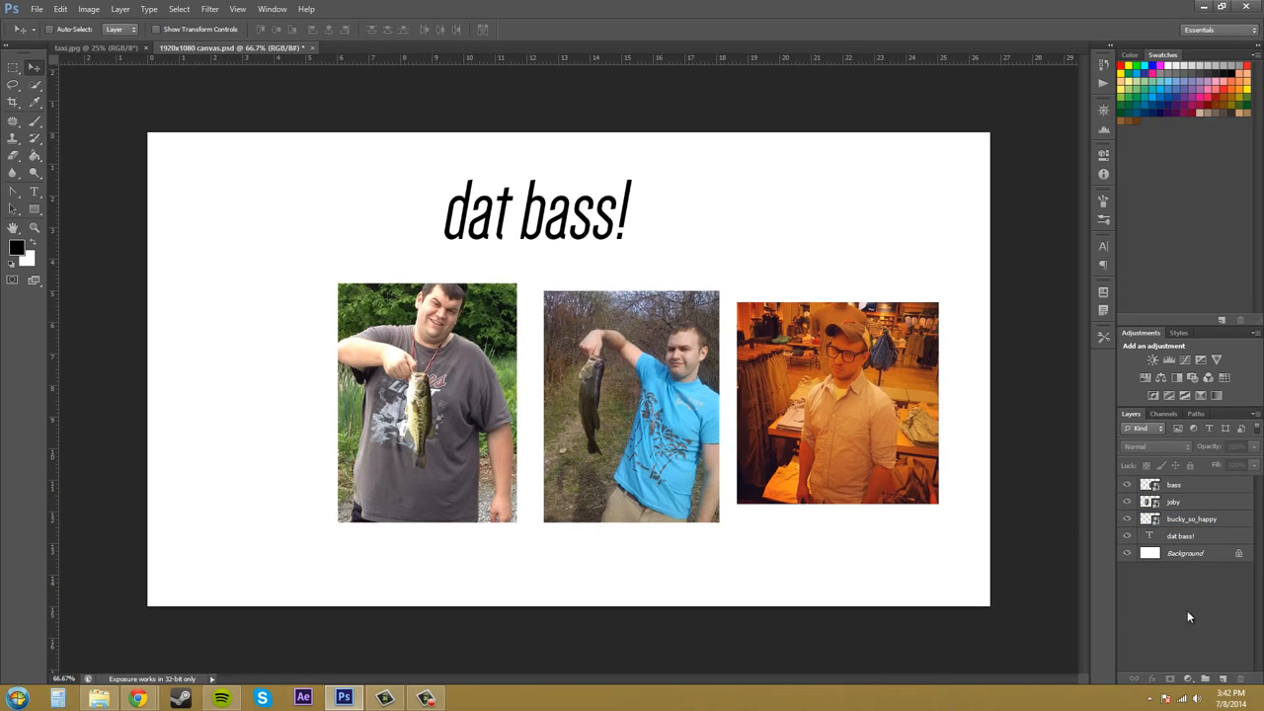
click(40, 10)
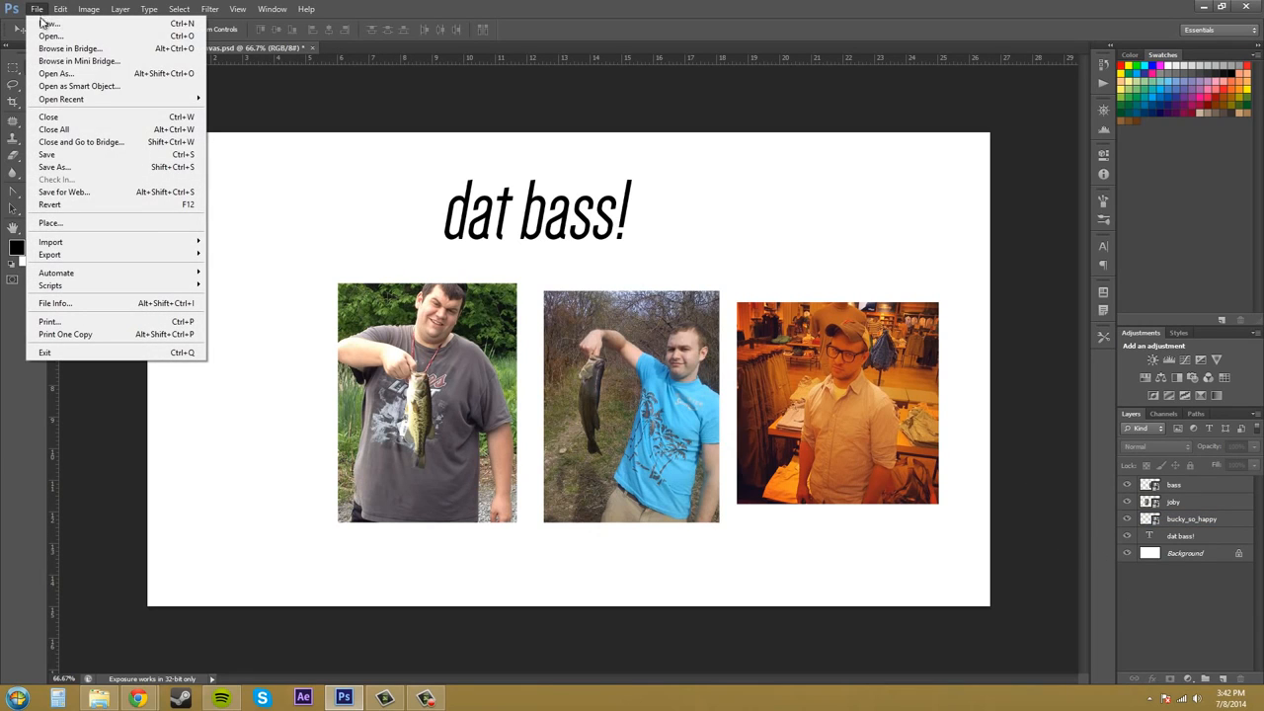
click(85, 222)
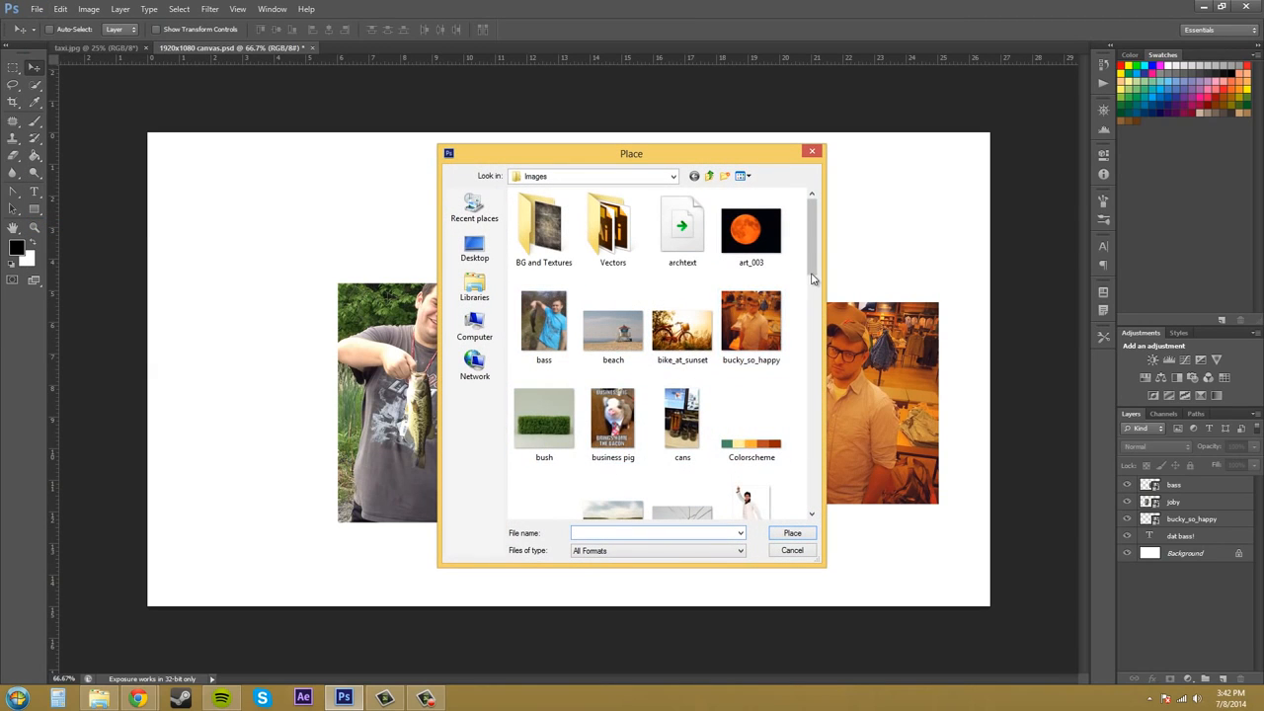
double_click(612, 414)
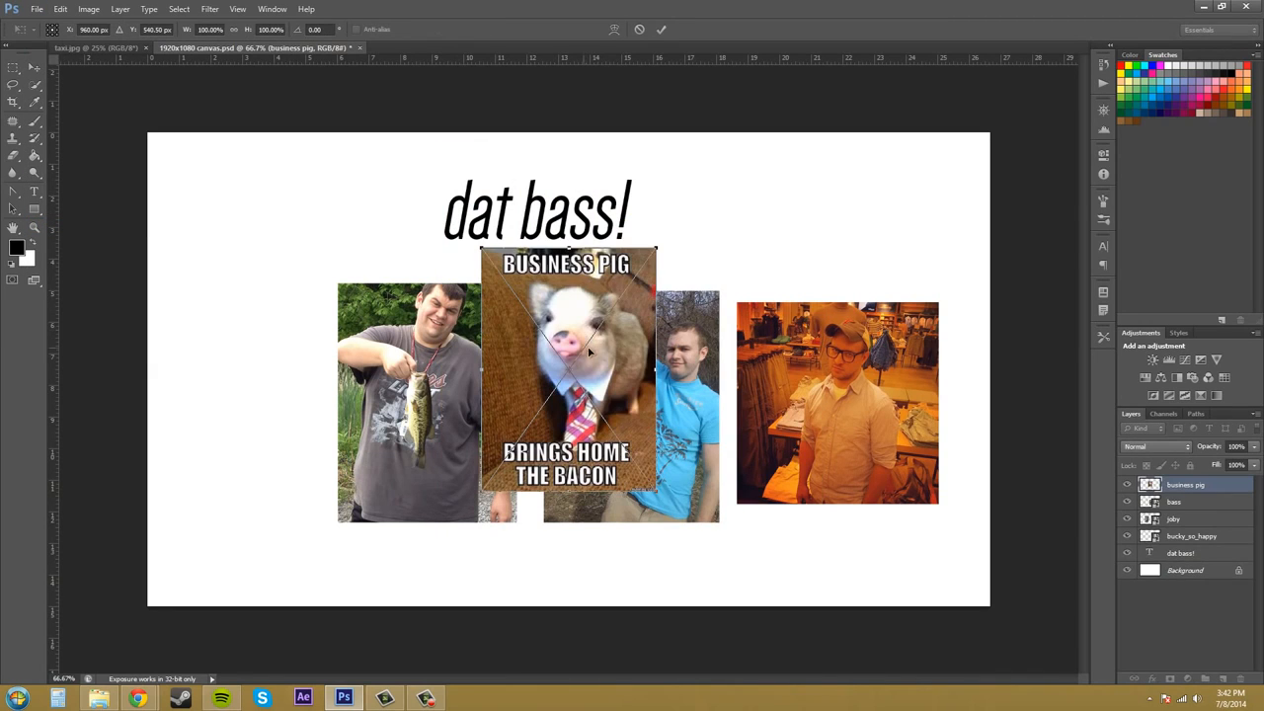
drag(589, 350, 287, 276)
key(Return)
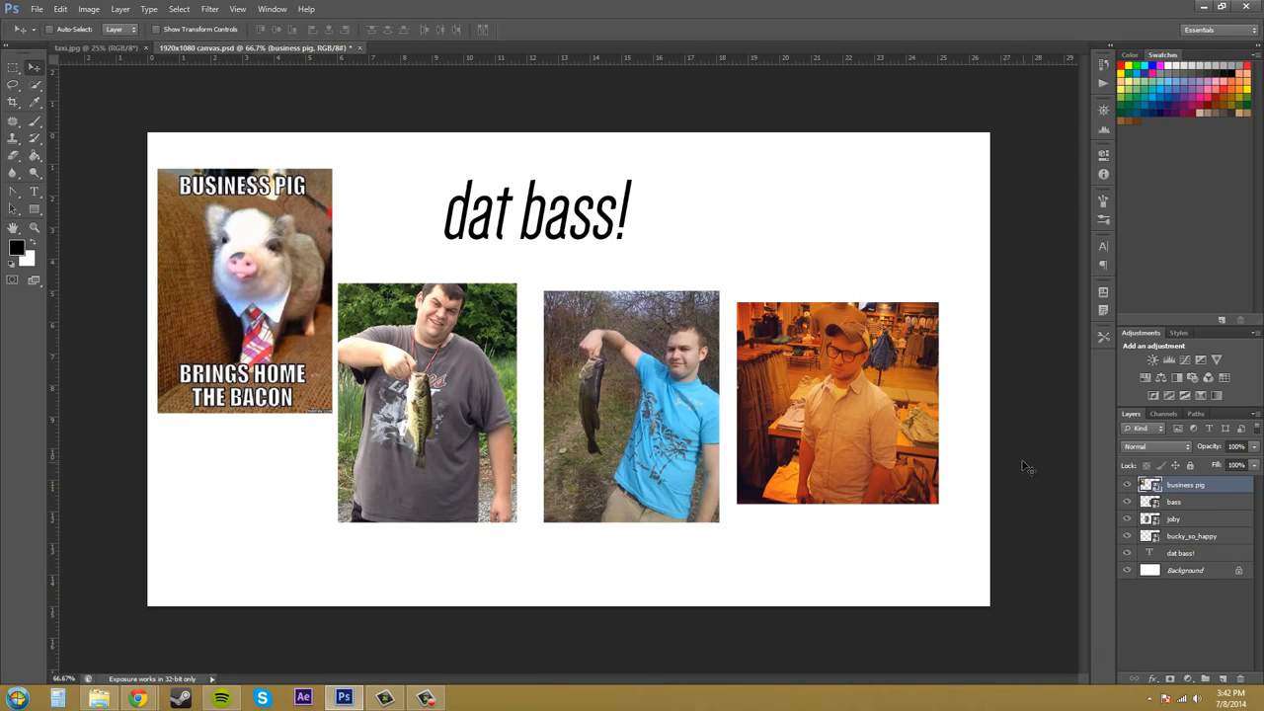
Rearrange the layer stack so business pig sits on top, above bucky_so_happy, bass and joby.
click(1199, 619)
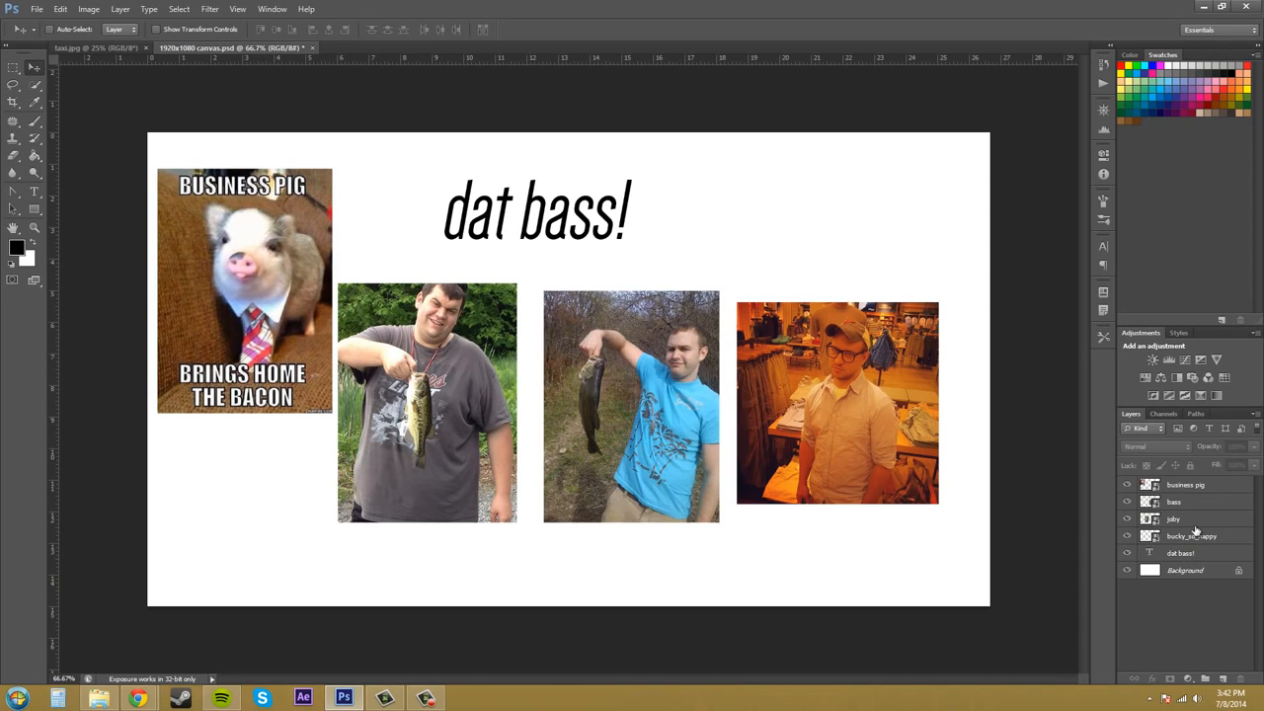
click(1202, 488)
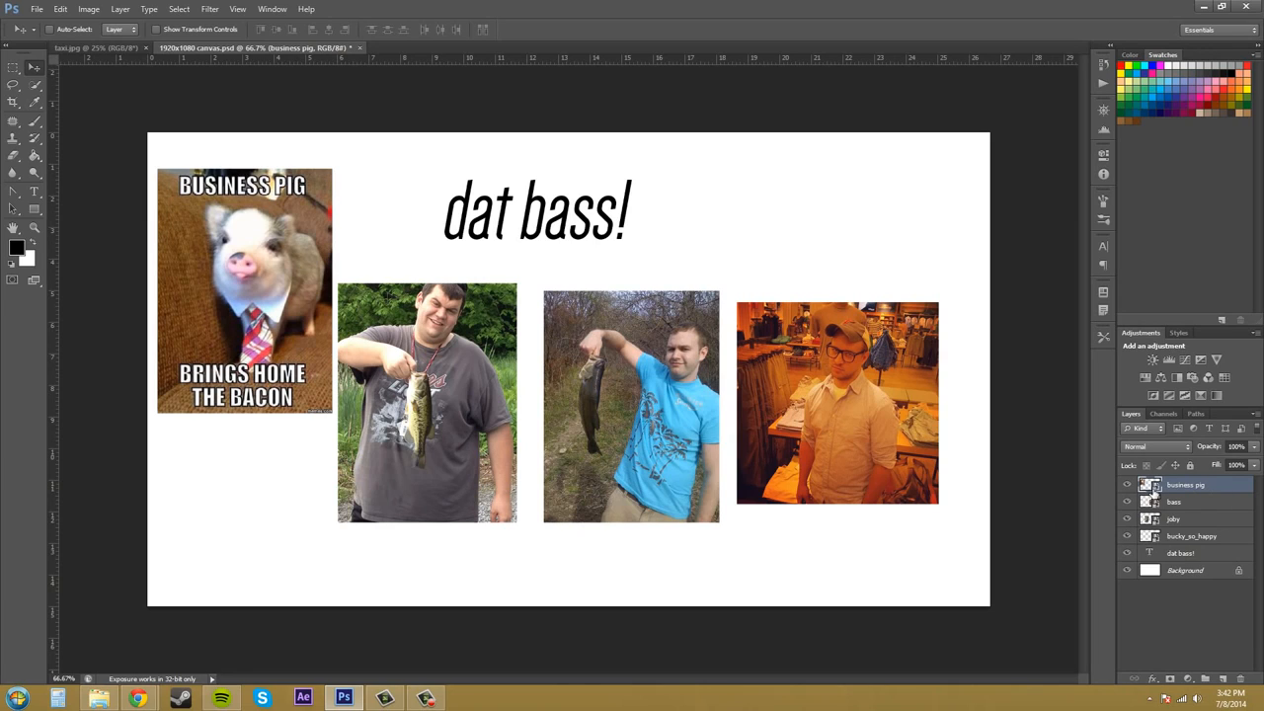
mouse_move(1202, 491)
mouse_down()
mouse_move(1197, 538)
mouse_move(1191, 483)
mouse_up()
click(1194, 521)
click(1185, 502)
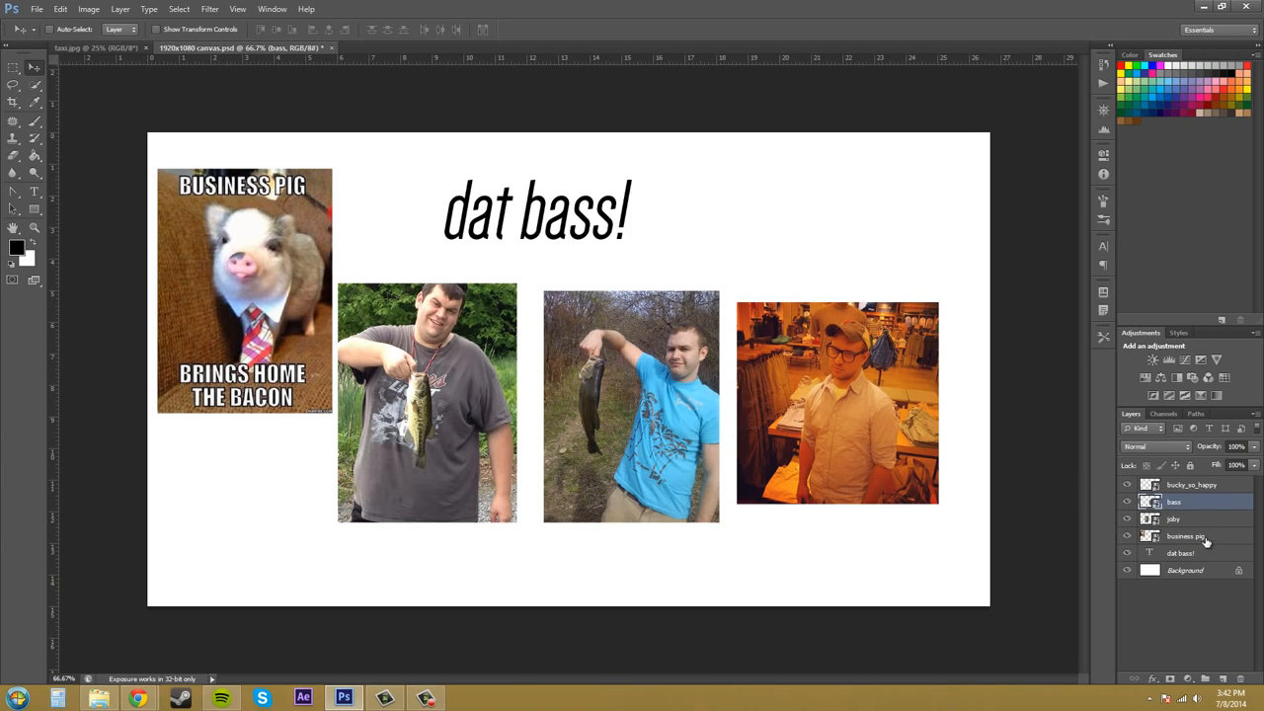
drag(1205, 537, 1210, 484)
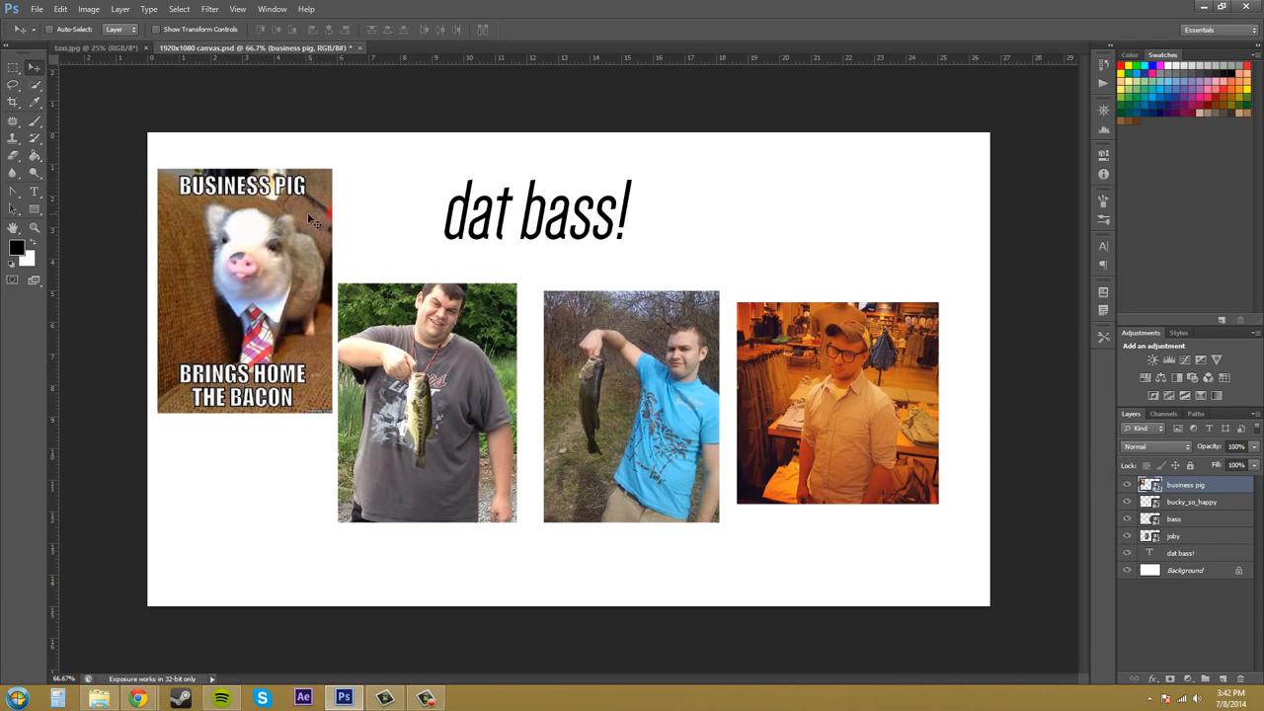
Move the business pig image over the joby photo and raise the joby layer to the top and back down.
mouse_move(313, 222)
mouse_down()
mouse_move(405, 277)
mouse_move(349, 276)
mouse_move(303, 238)
mouse_up()
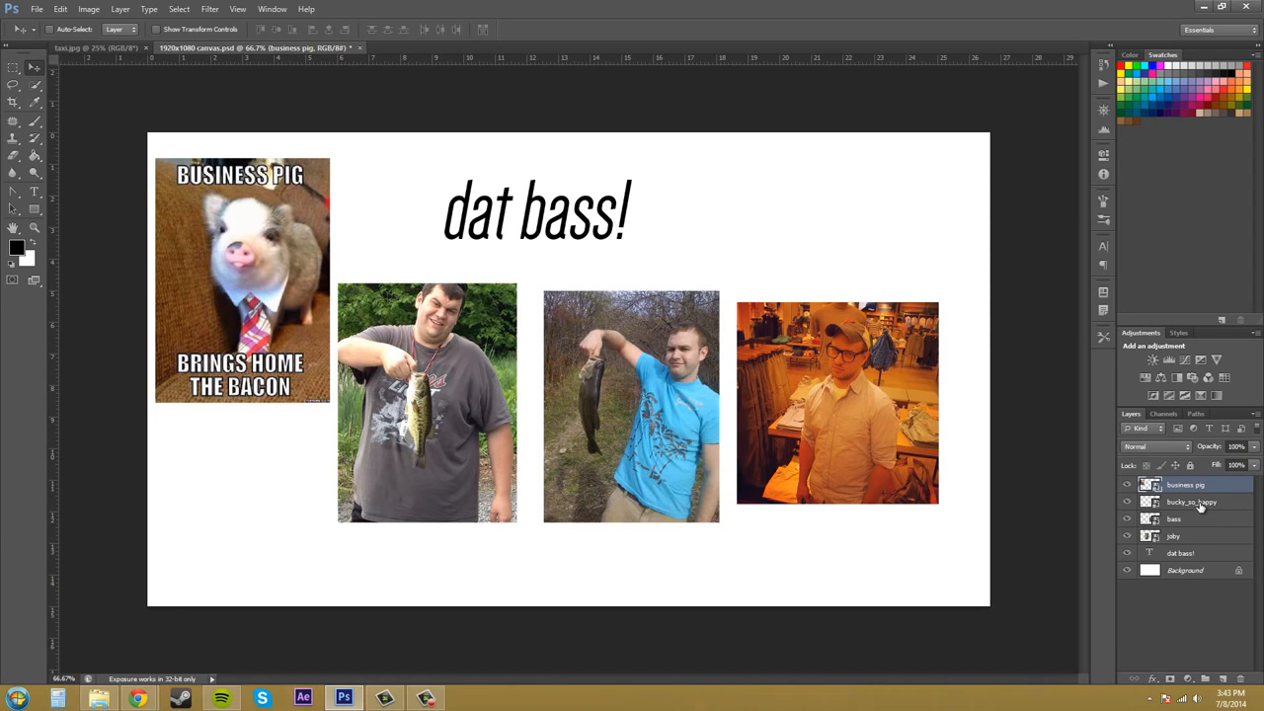
drag(252, 252, 328, 304)
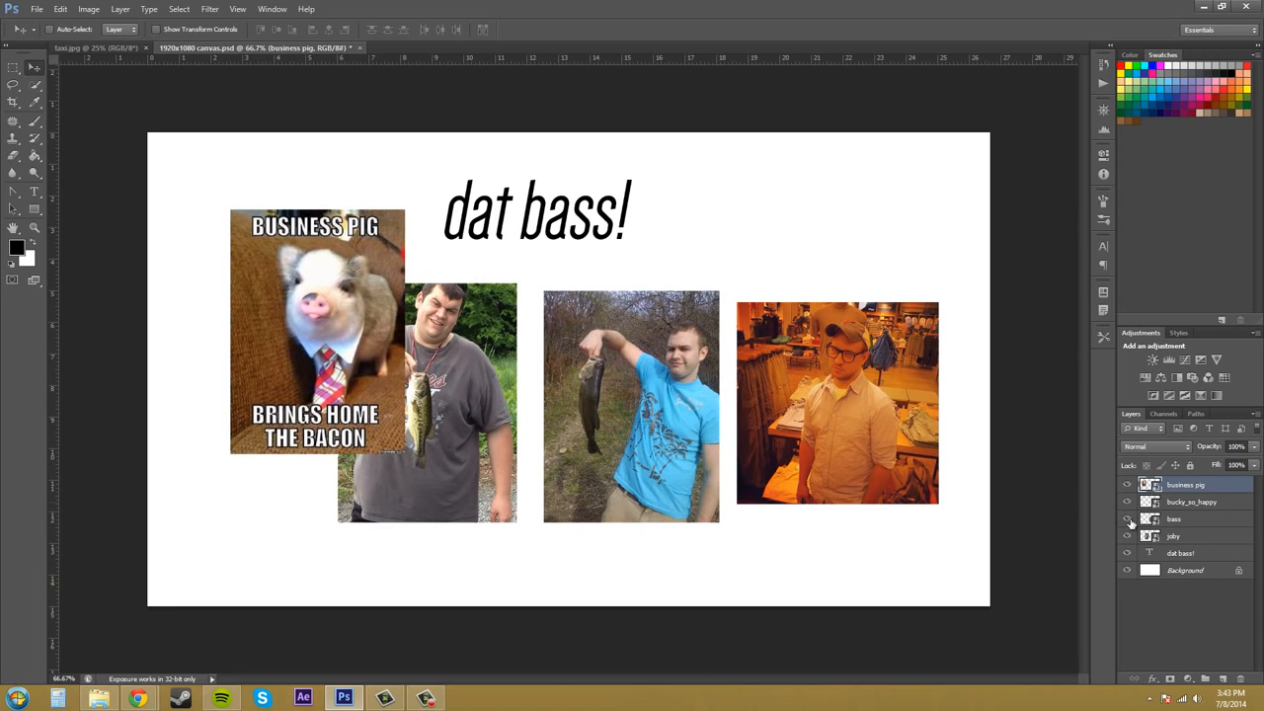
drag(1192, 538, 1194, 481)
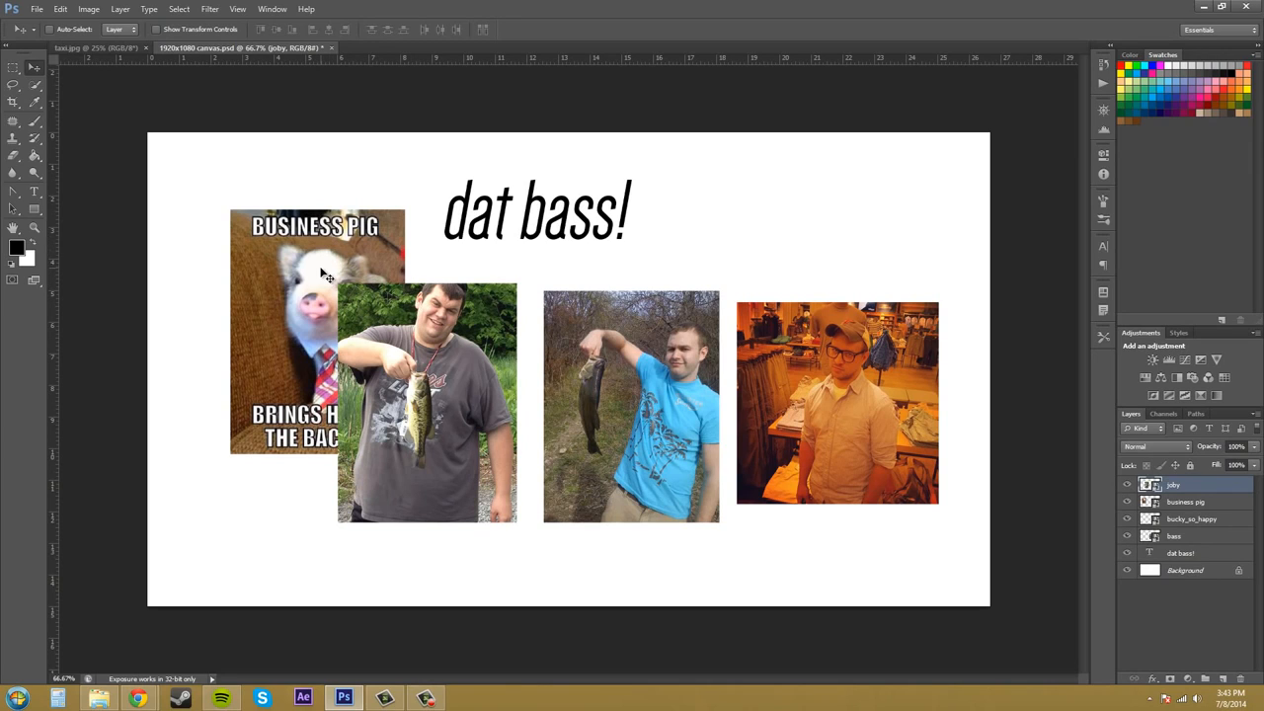
drag(1222, 495, 1211, 553)
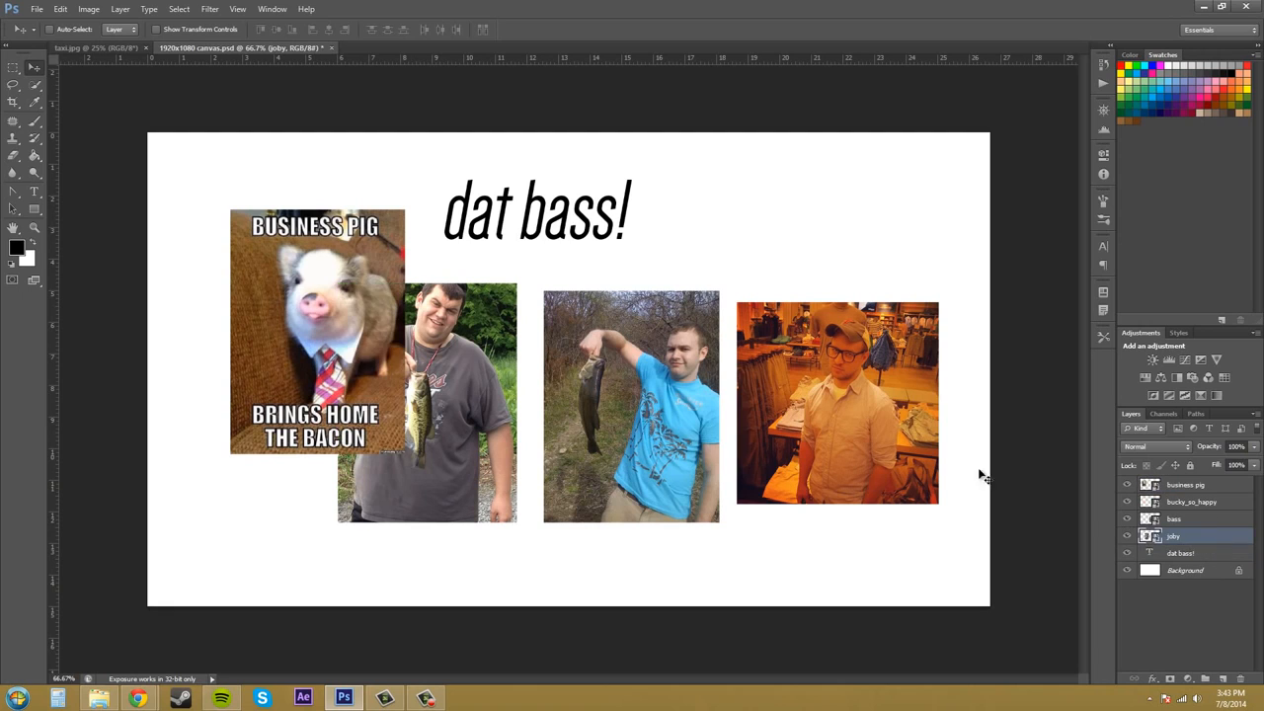
Nudge the joby photo slightly right and move the business pig image back to the upper-left corner.
mouse_move(357, 339)
mouse_down()
mouse_move(314, 309)
mouse_move(369, 347)
mouse_up()
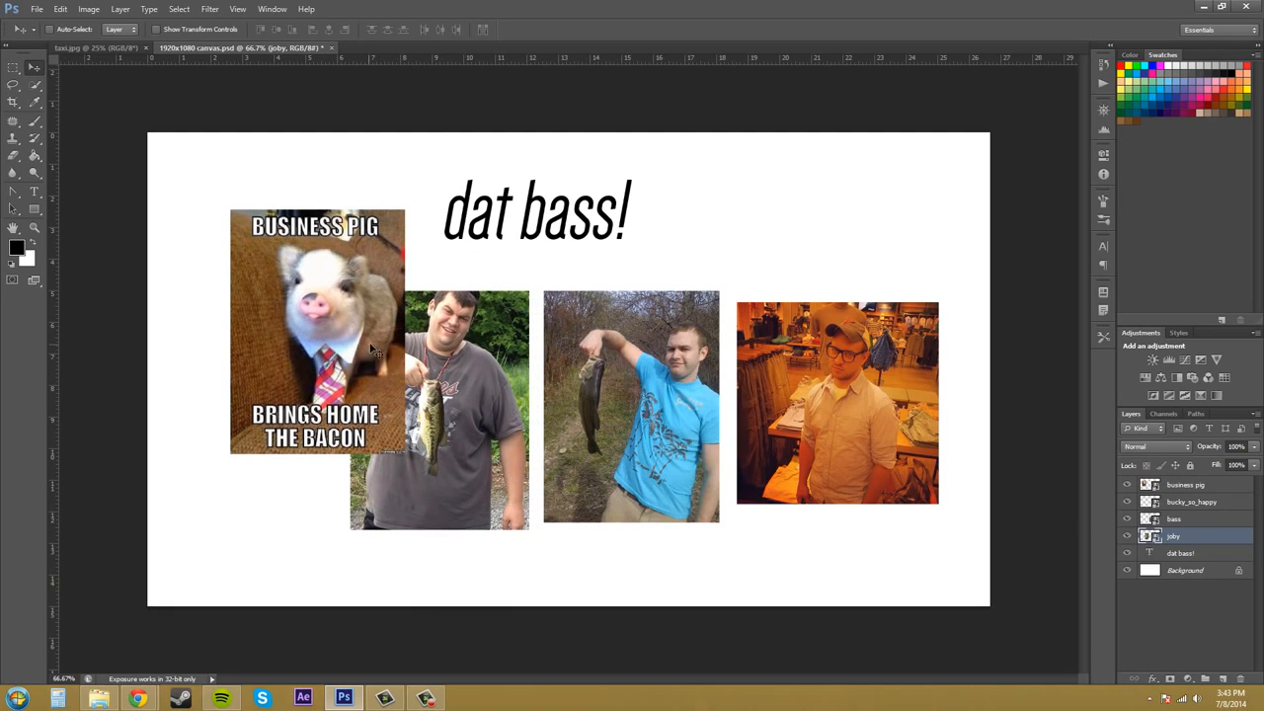
click(1207, 491)
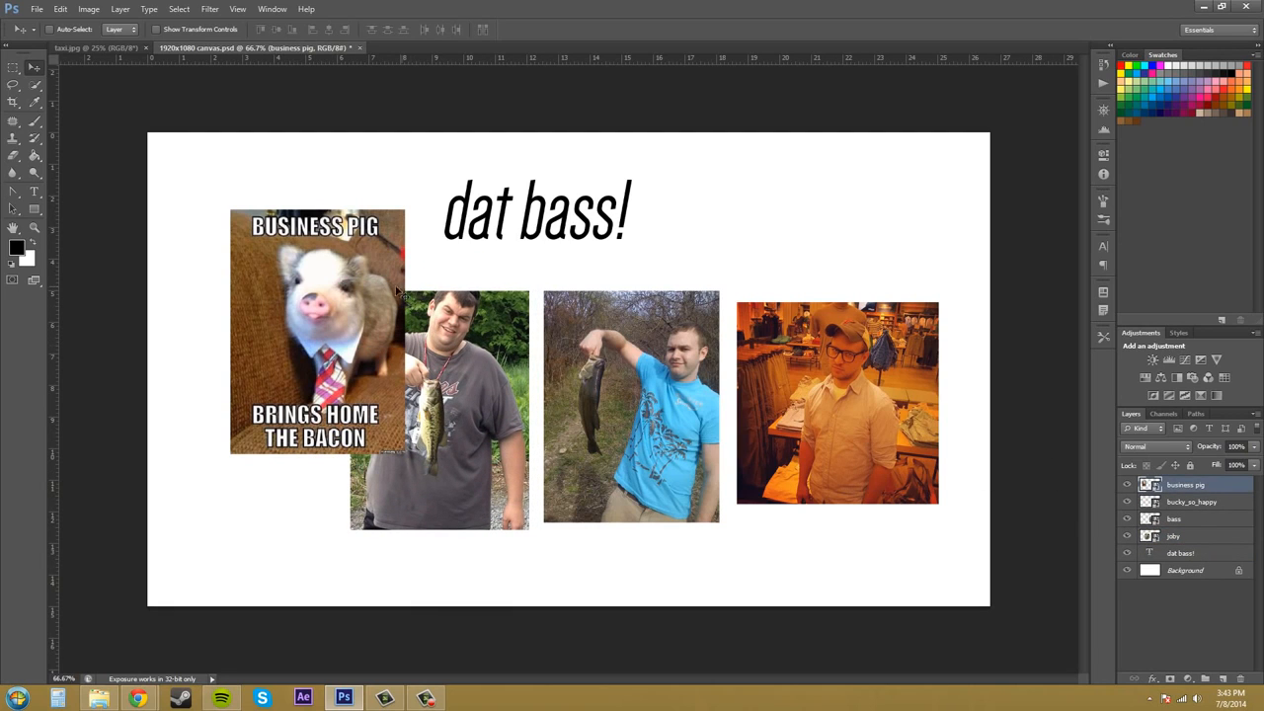
drag(353, 288, 290, 240)
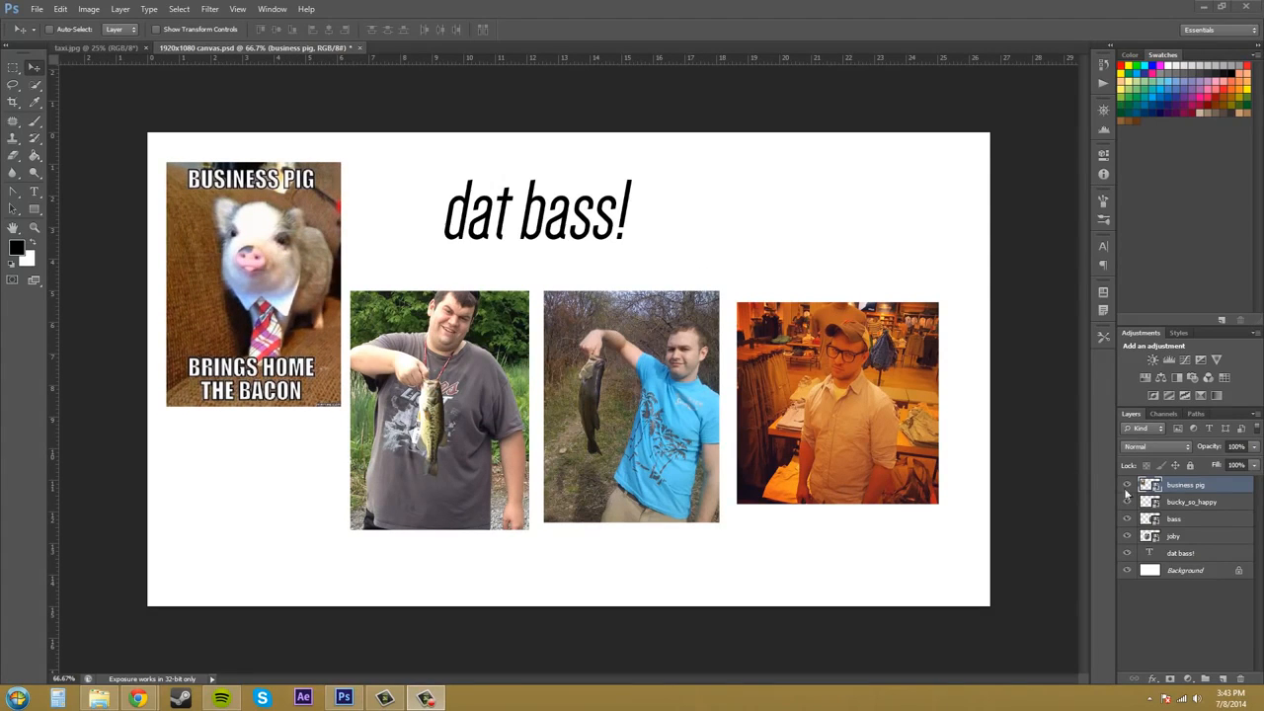
Add a text layer above bucky_so_happy reading "Ctrl + [ or ]" below the photos and commit it.
click(1207, 503)
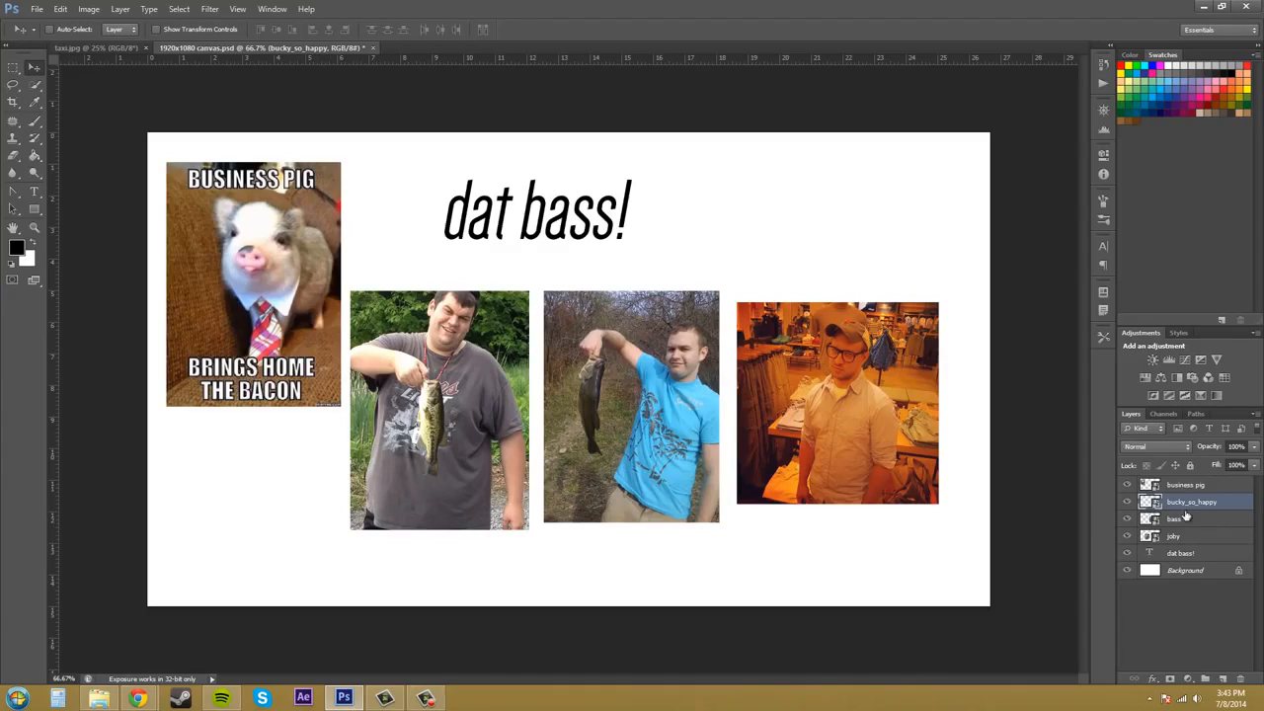
click(35, 192)
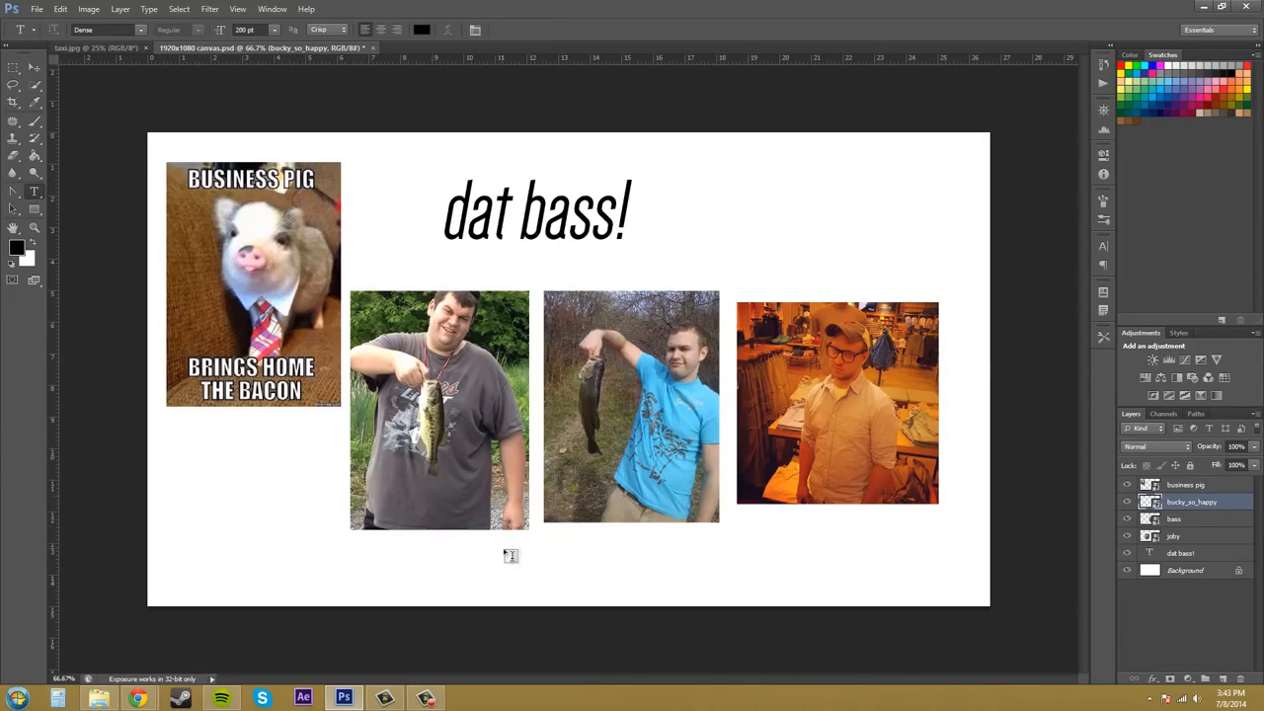
click(495, 572)
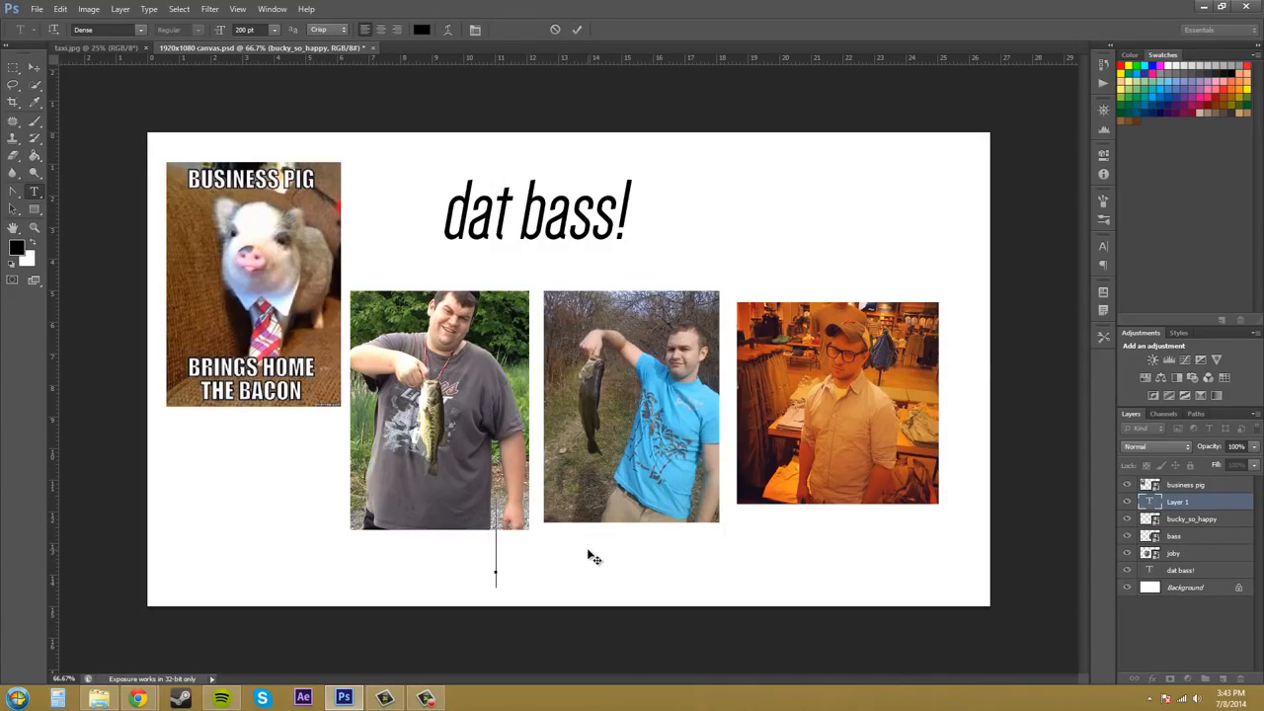
text(Ctrl)
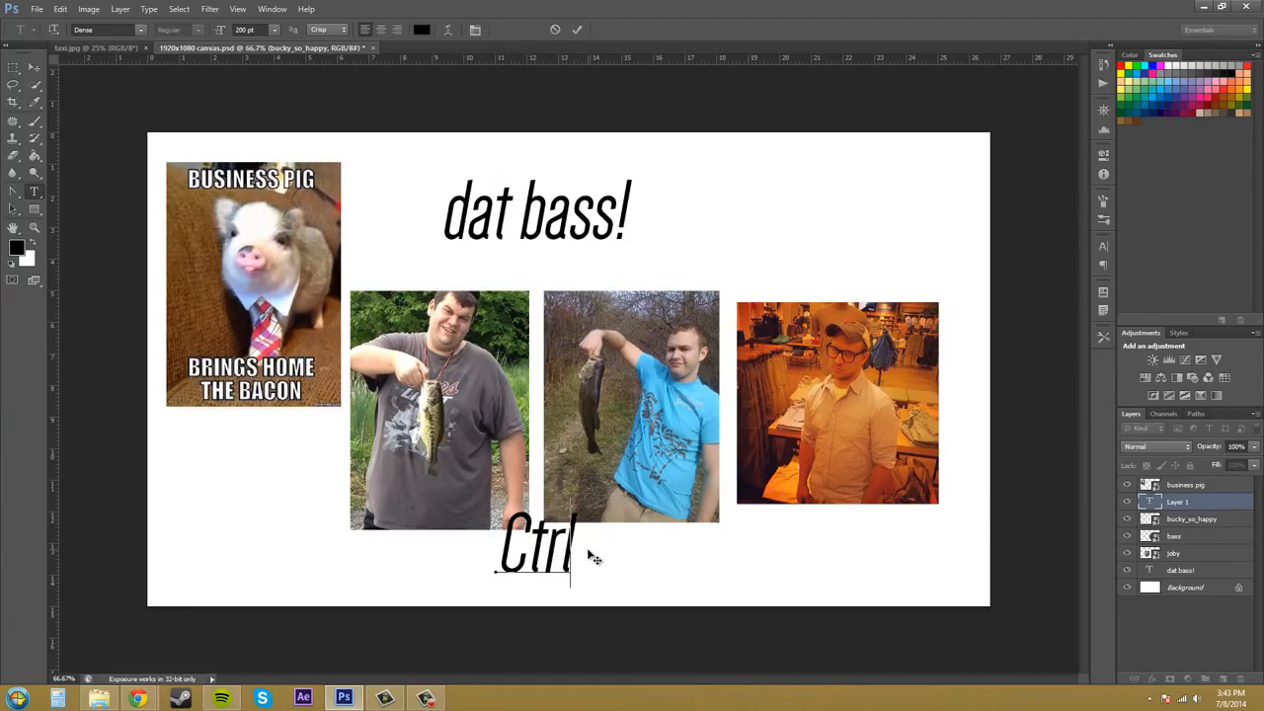
text(()
key(BackSpace)
text(+ {[)
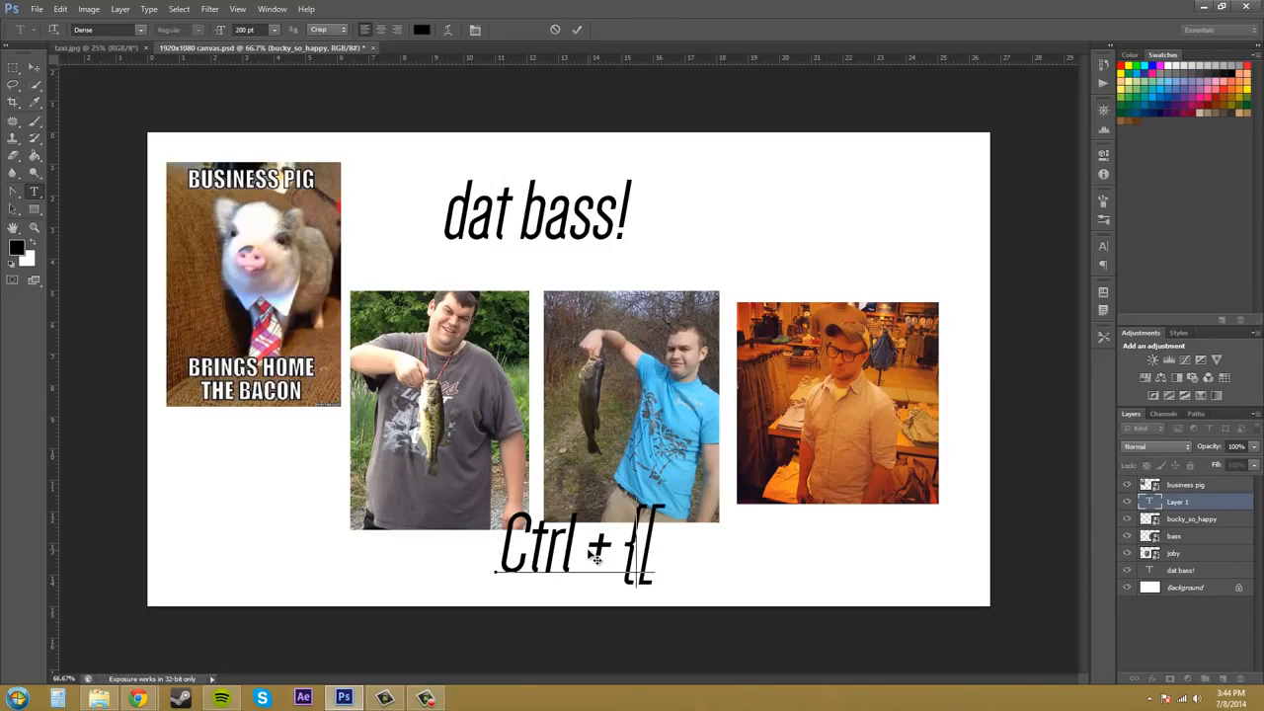
key(BackSpace)
key(BackSpace)
key(BackSpace)
text([ or)
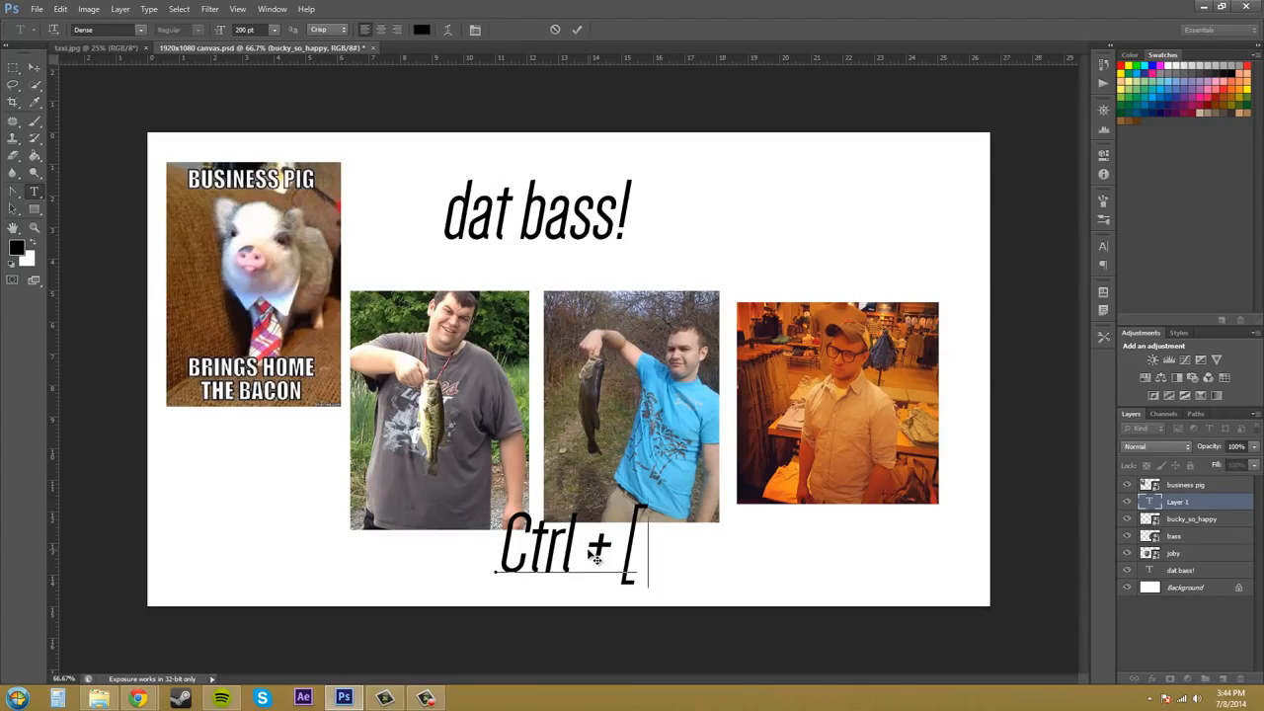
text( ])
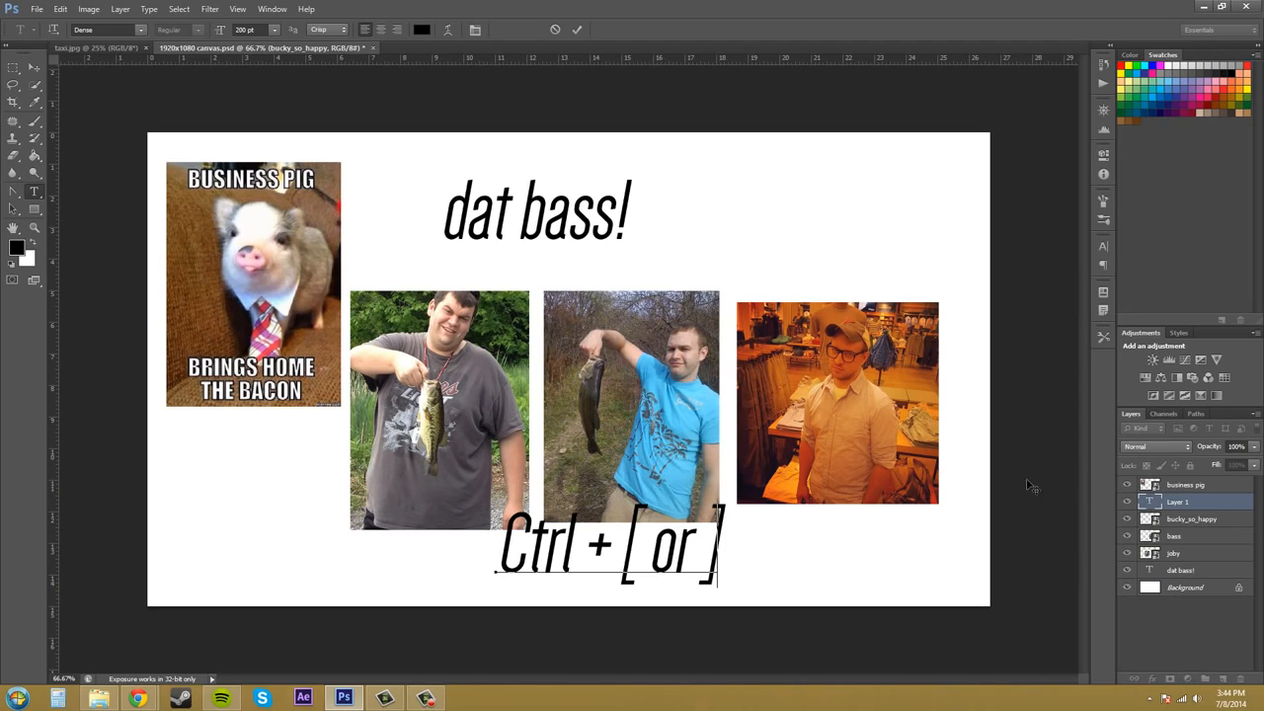
click(13, 68)
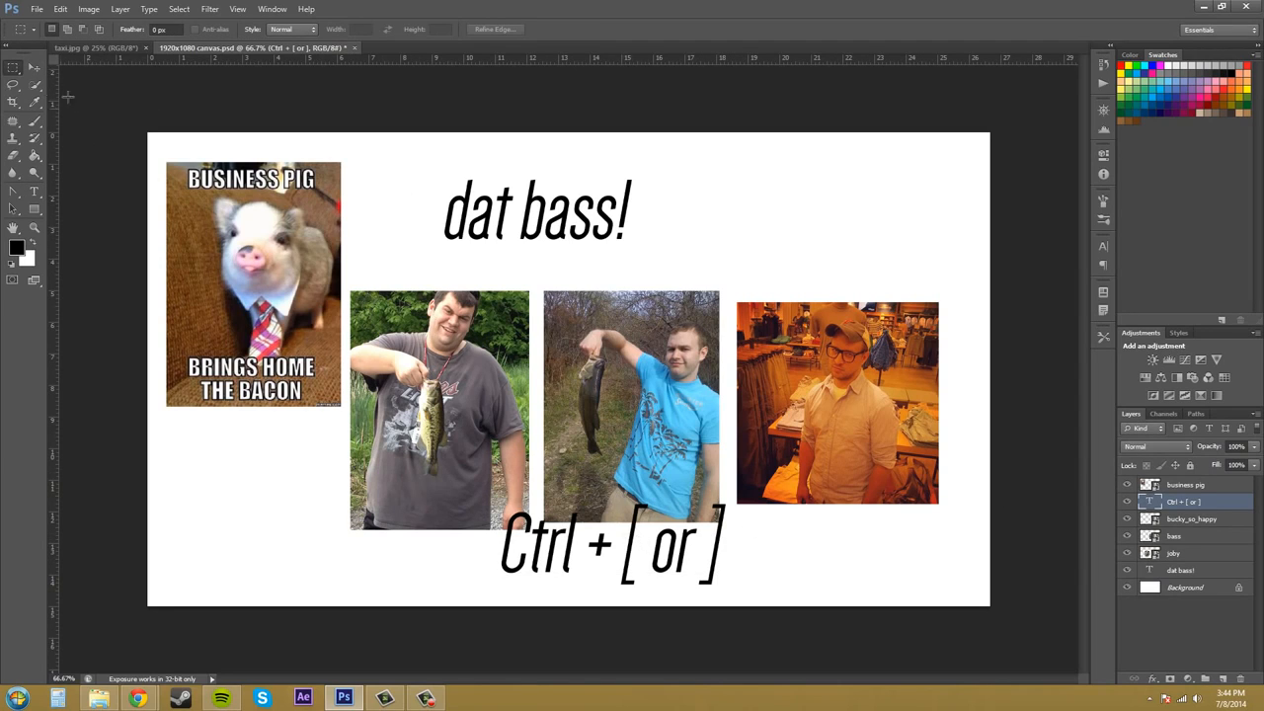
Move the "Ctrl + [ or ]" text beside the dat bass! title and select the bucky_so_happy layer.
click(40, 65)
drag(563, 537, 757, 209)
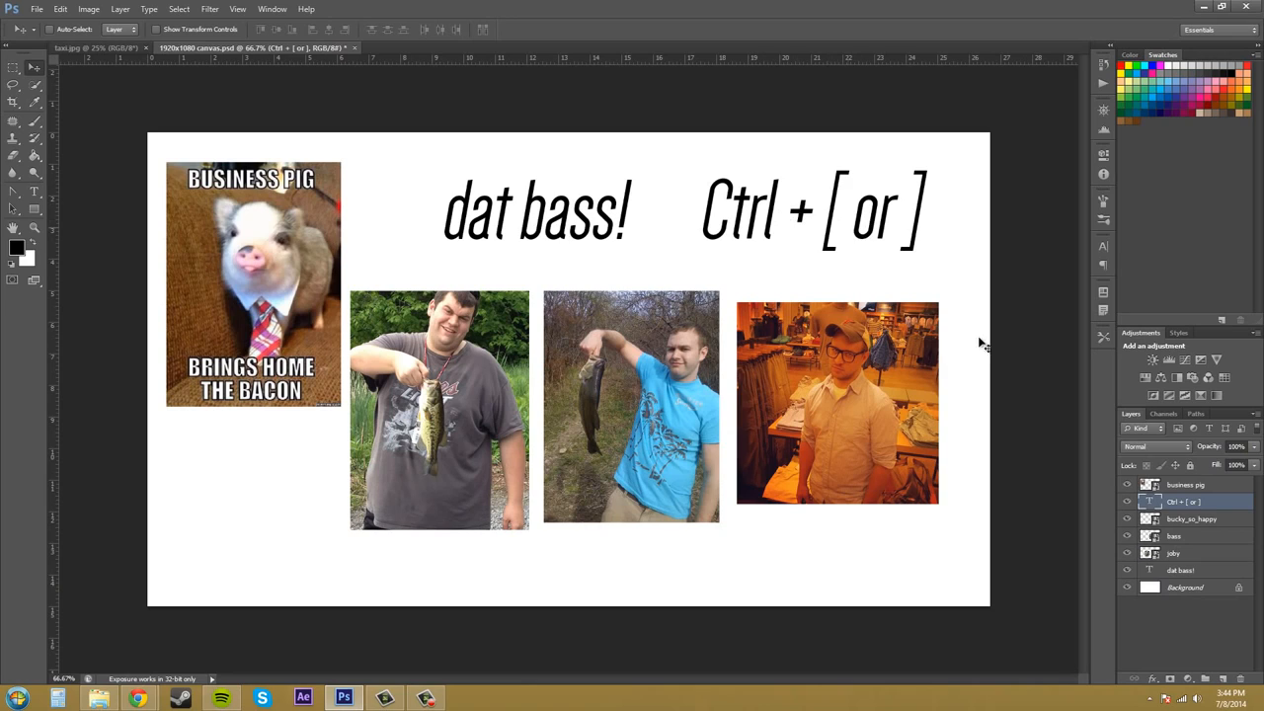
click(1196, 520)
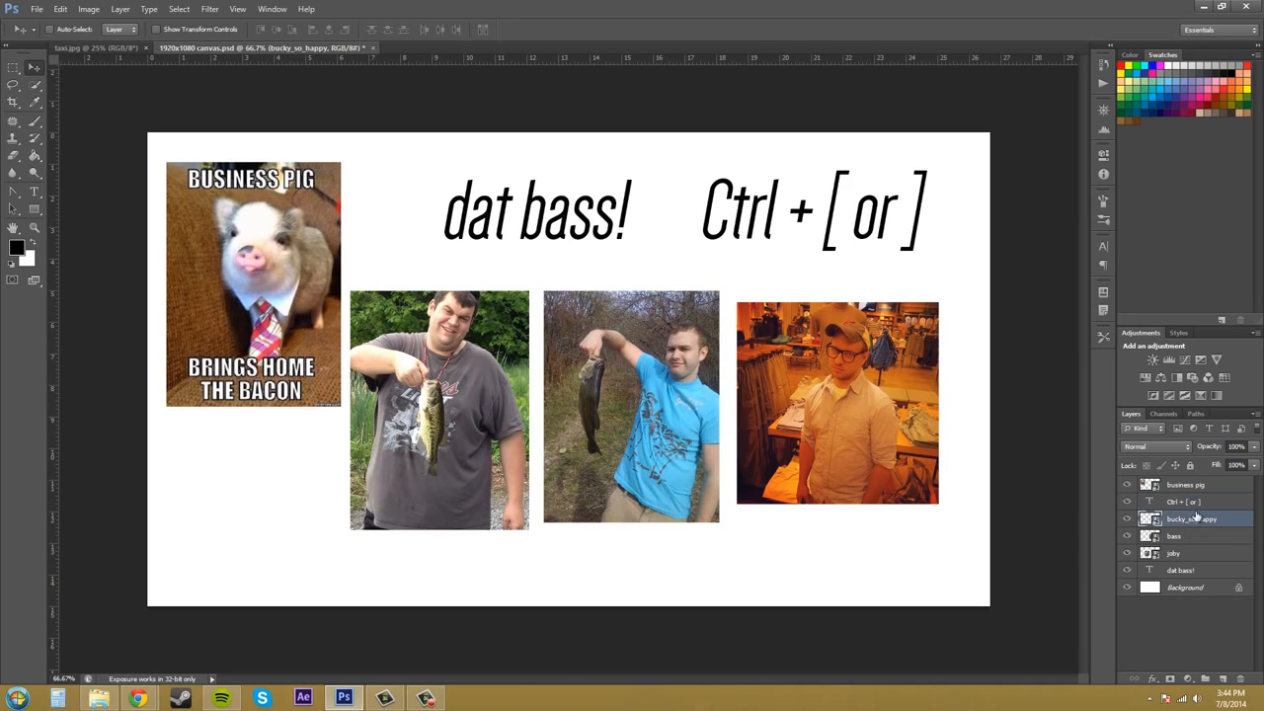
Select the "Ctrl + [ or ]" text layer and send it down three levels in the stack, below joby.
click(1199, 506)
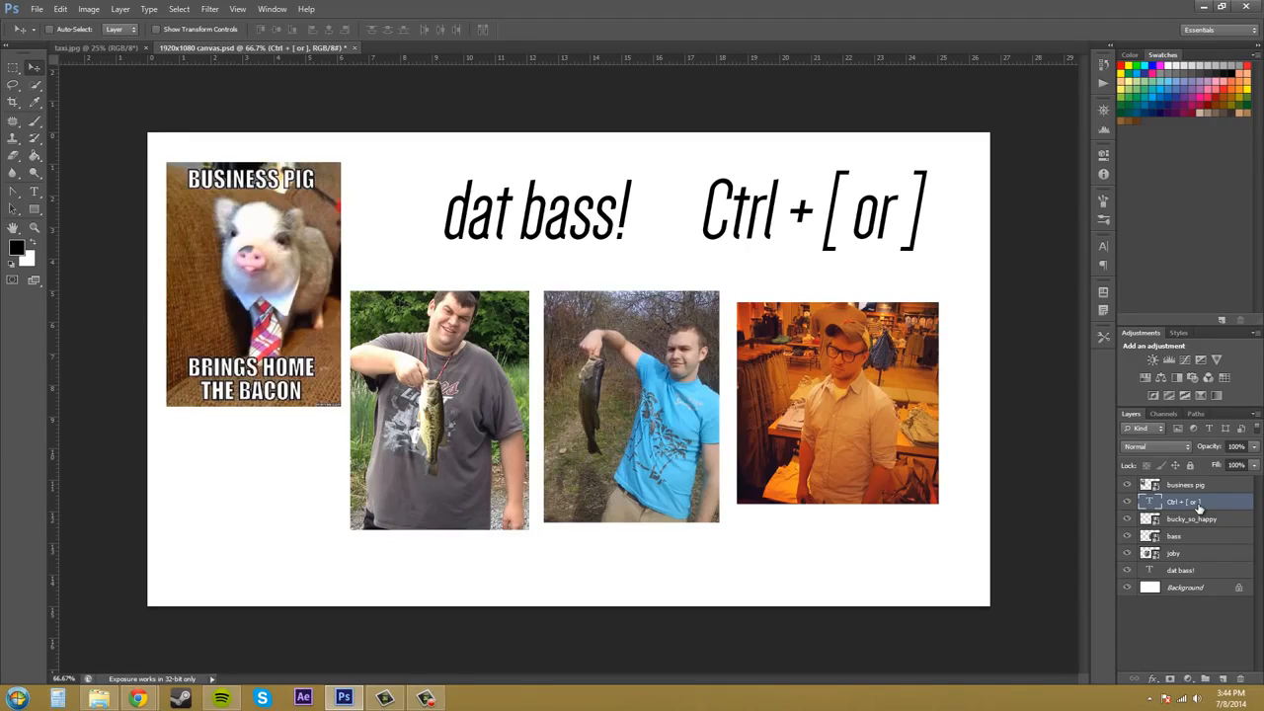
key(ctrl+bracketleft)
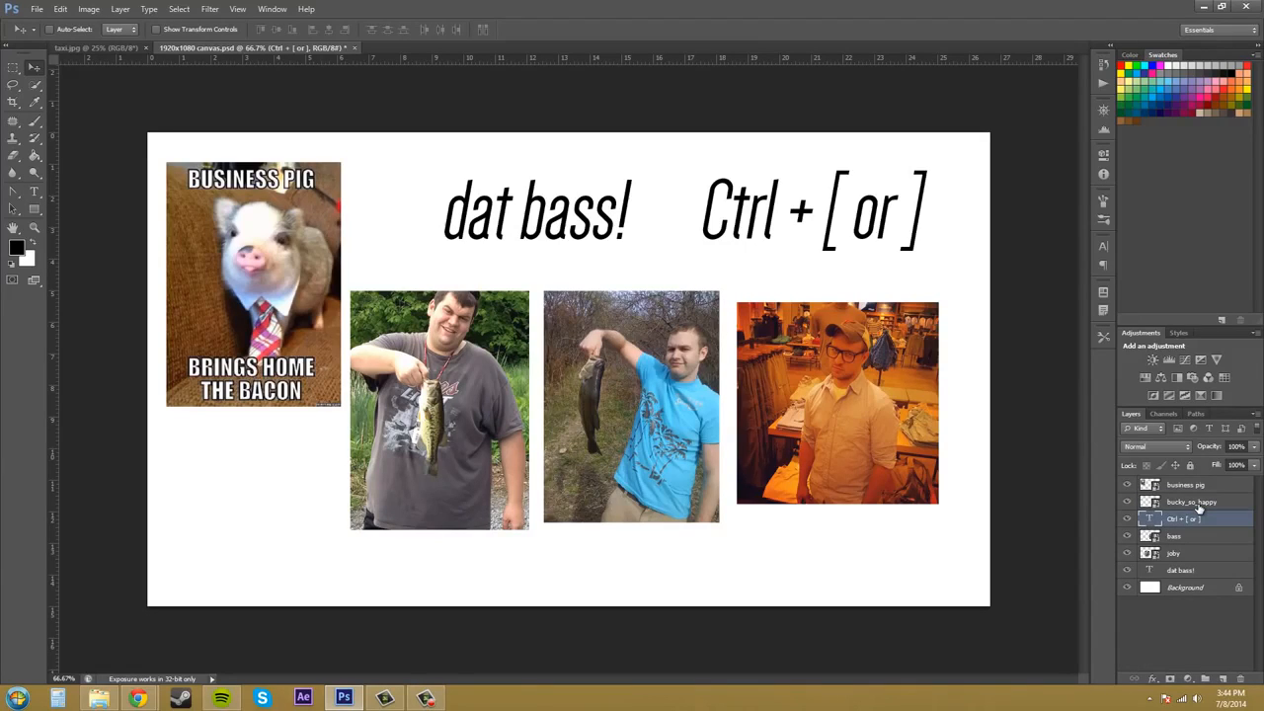
key(ctrl+bracketleft)
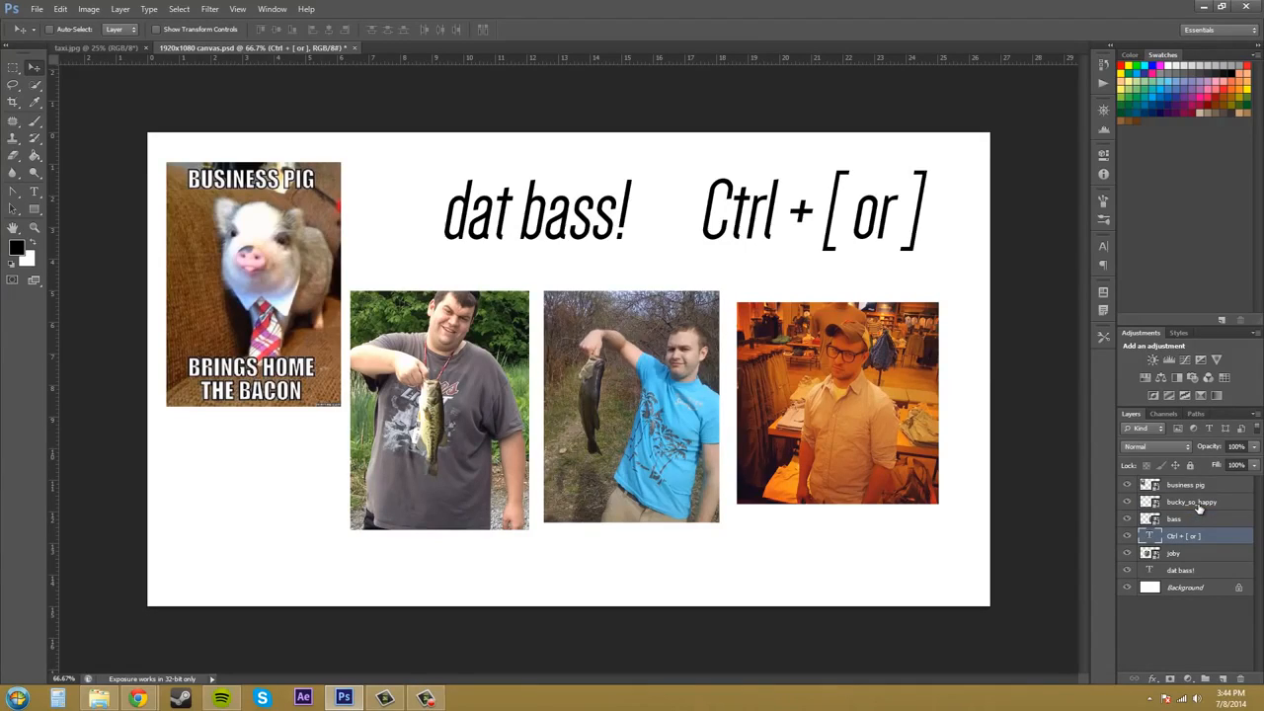
key(ctrl+bracketleft)
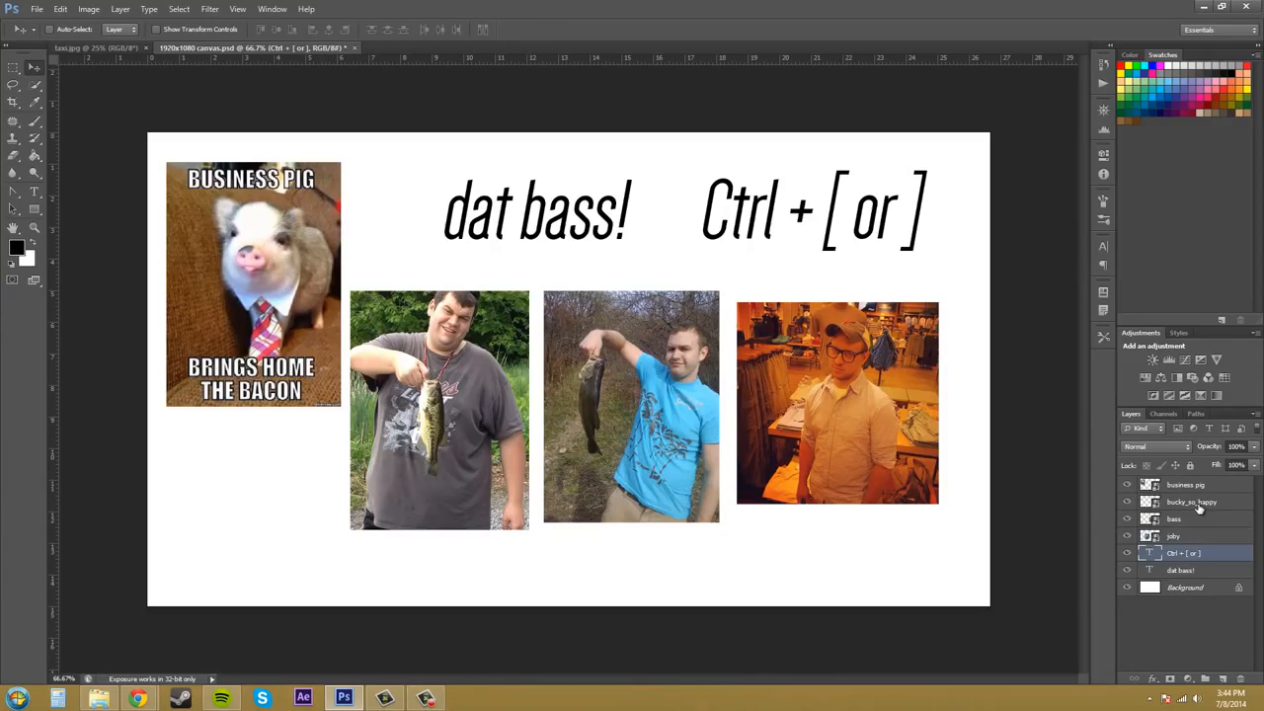
Bring the "Ctrl + [ or ]" text layer up three levels, then down two, placing it between bass and joby.
key(ctrl+bracketright)
key(ctrl+bracketright)
key(ctrl+bracketright)
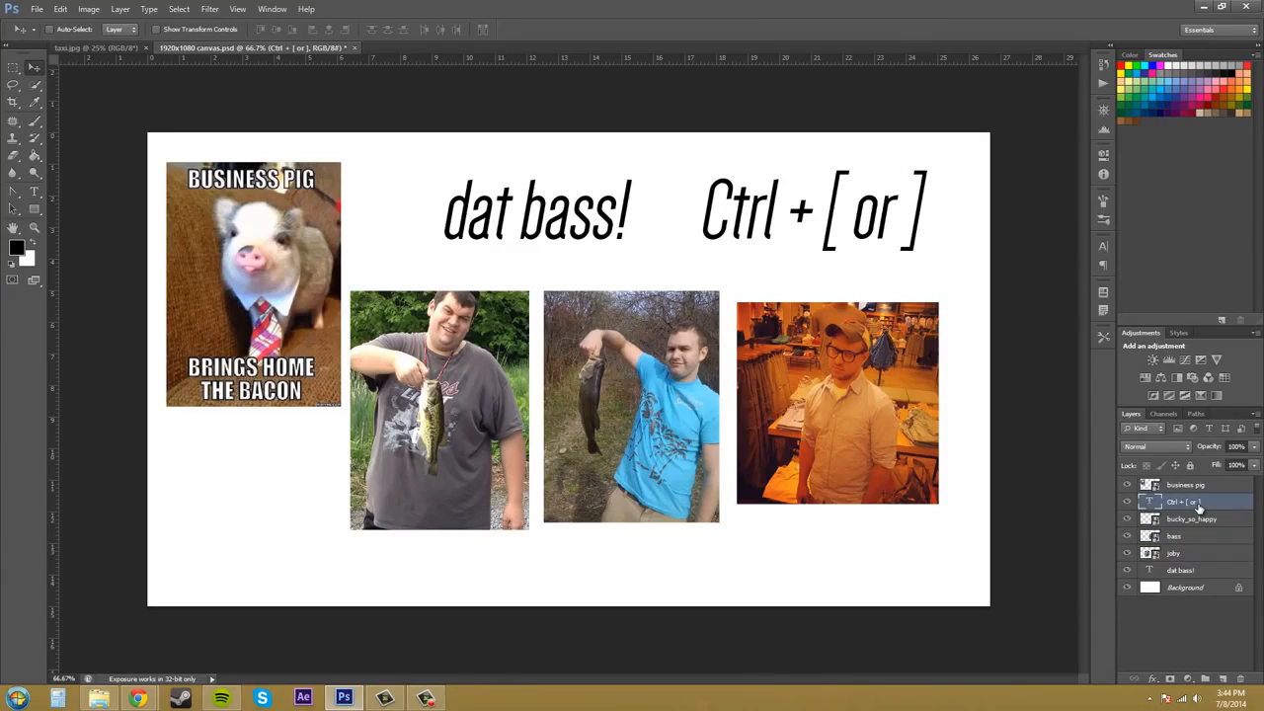
key(ctrl+bracketleft)
key(ctrl+bracketleft)
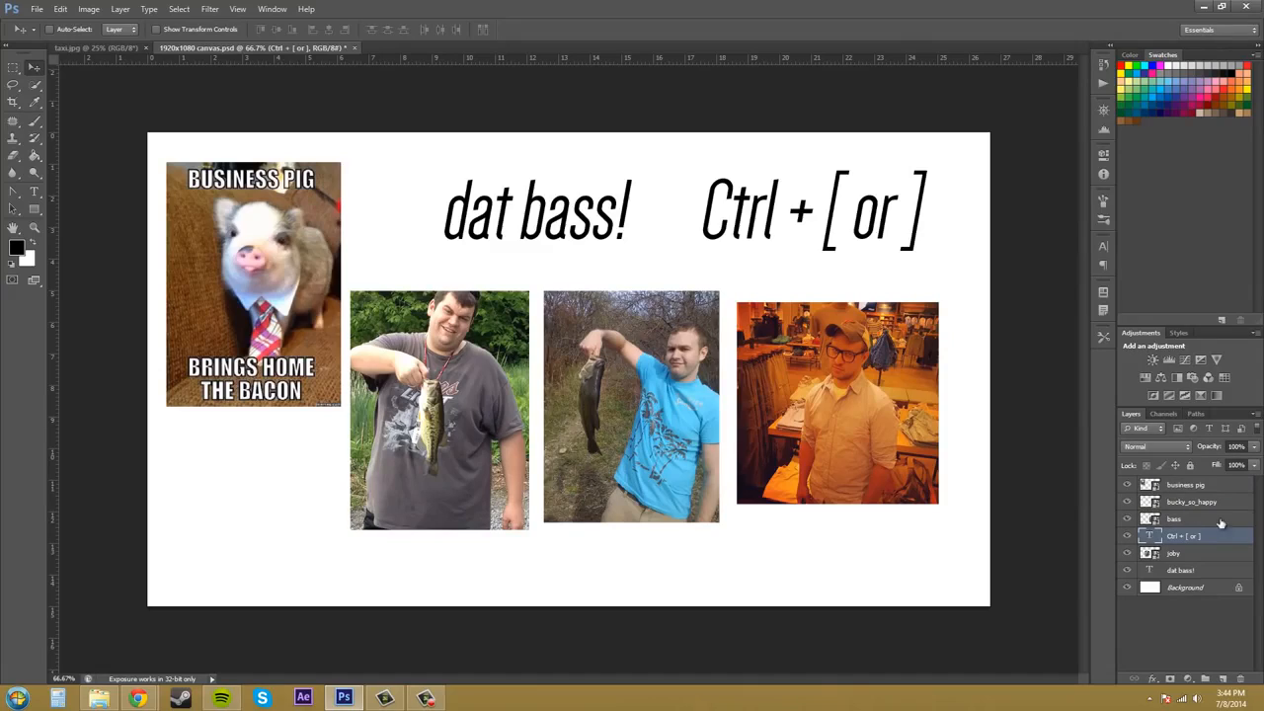
key(F10)
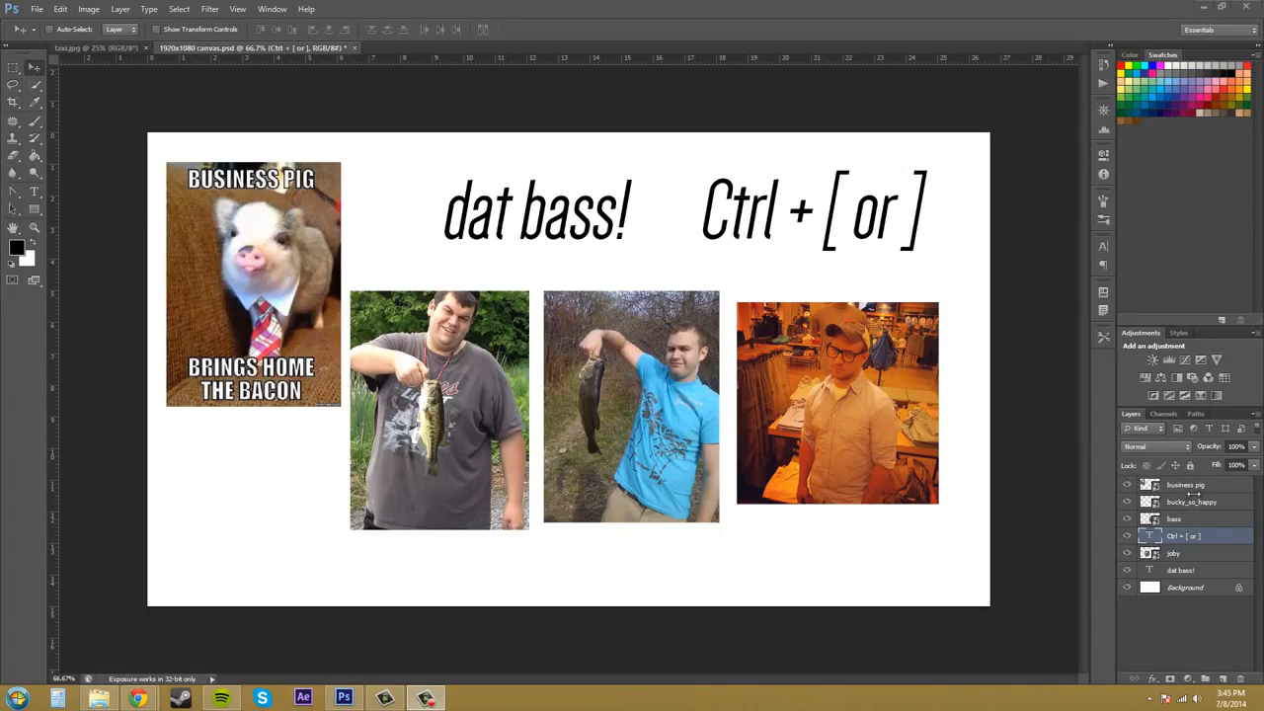
Select the business pig layer and hide it, then show it again.
click(1195, 560)
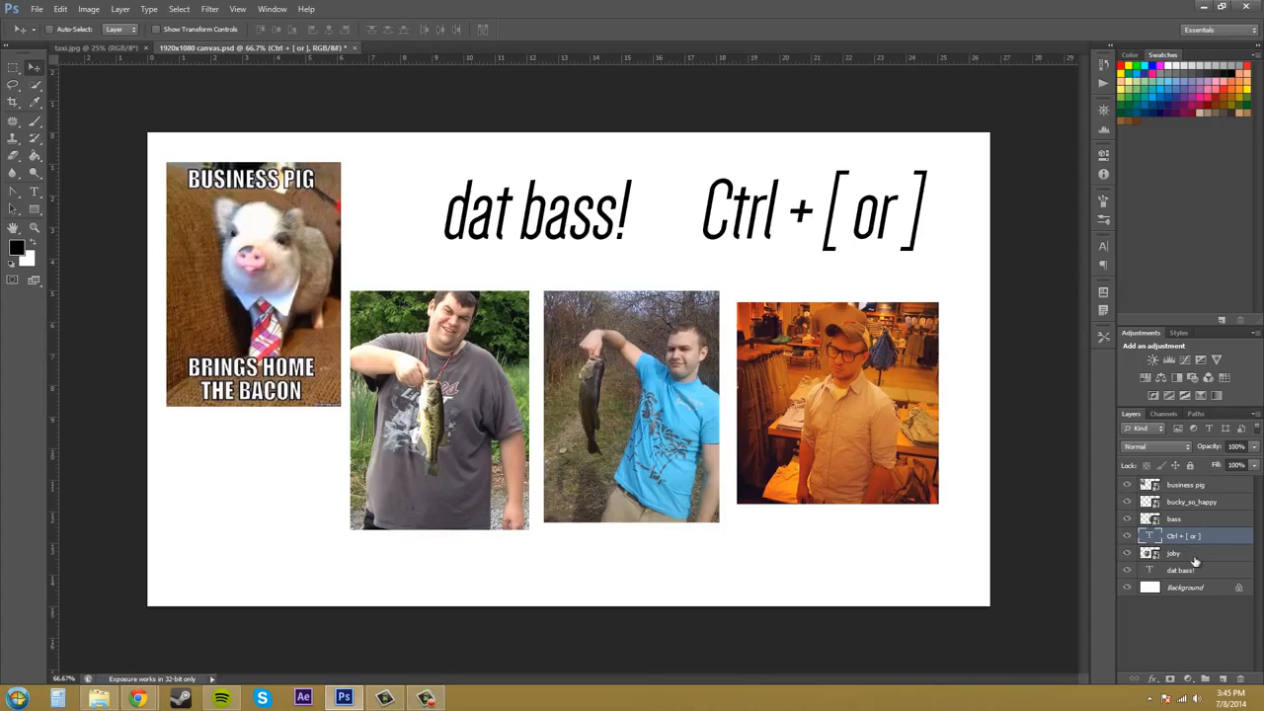
click(1181, 487)
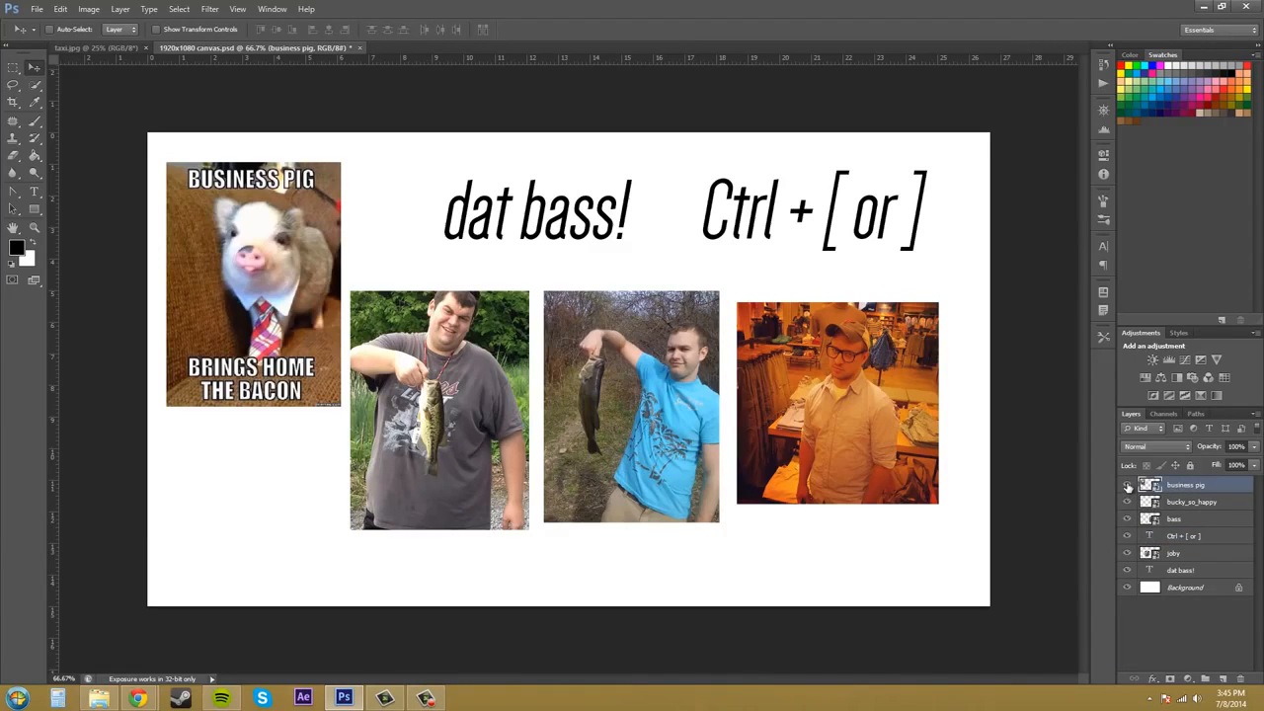
click(1127, 487)
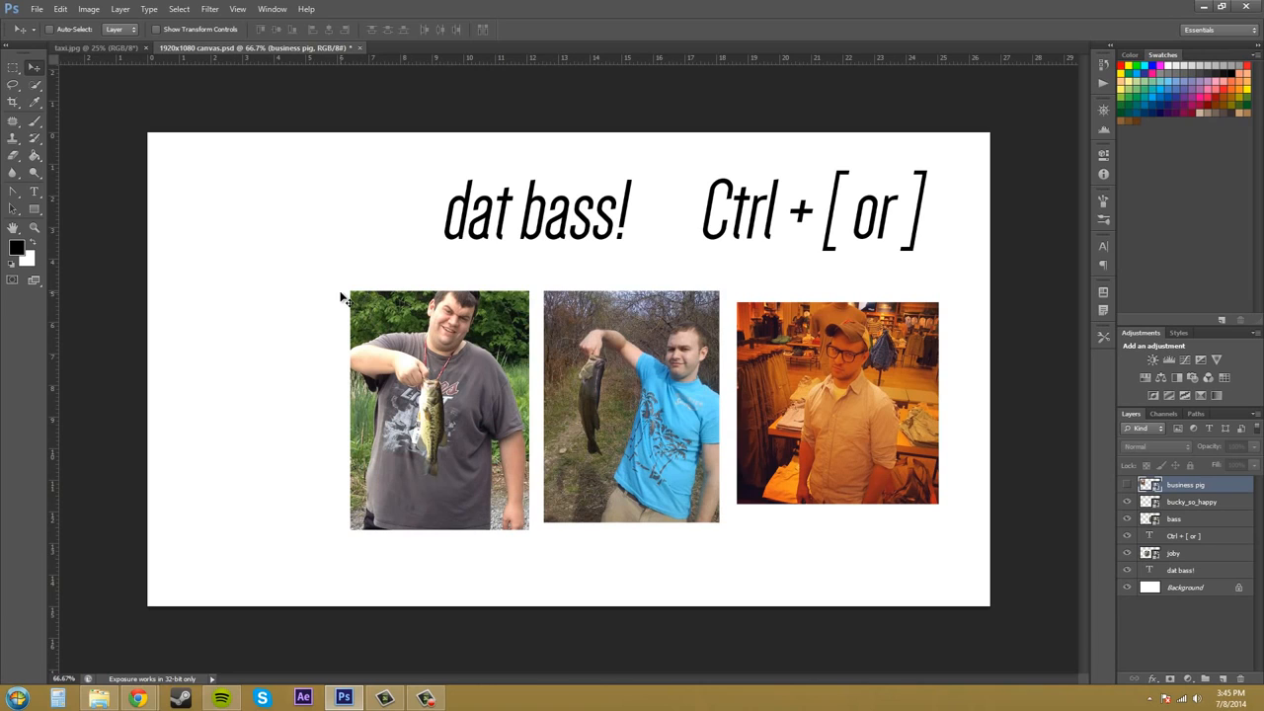
click(1127, 486)
click(1127, 486)
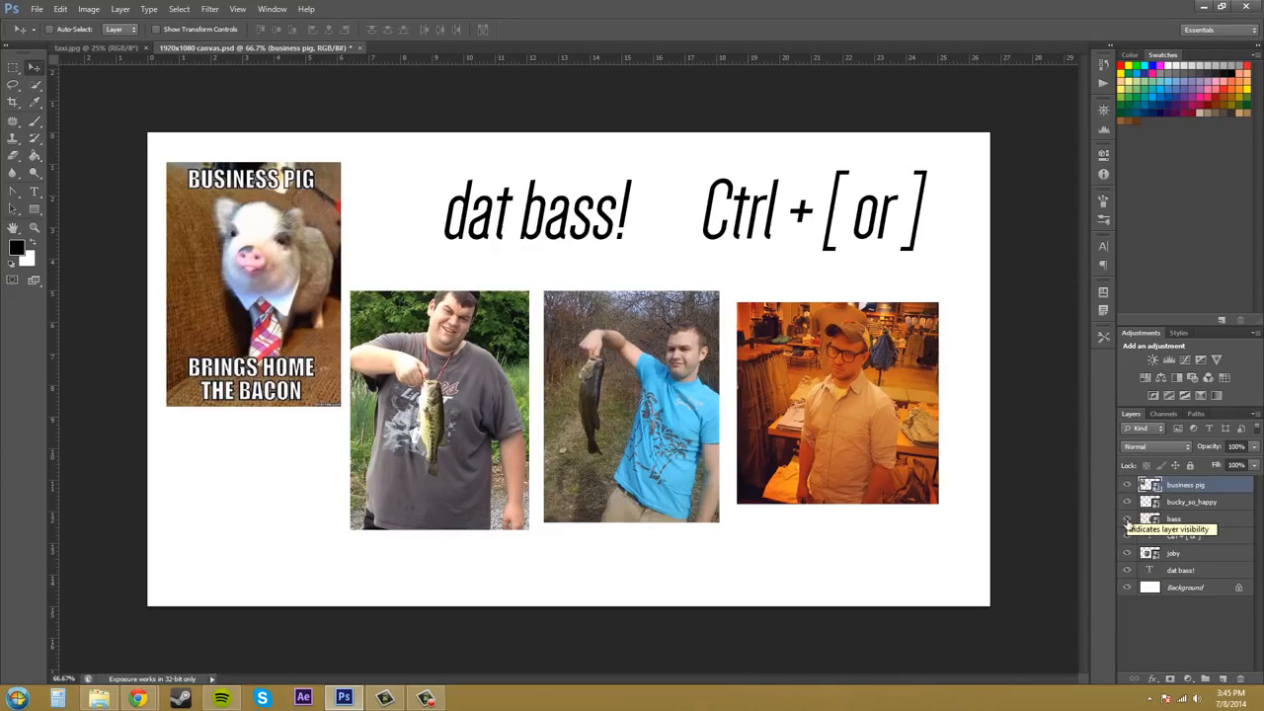
Show only the bass layer, then restore visibility of all other layers.
alt+click(1127, 518)
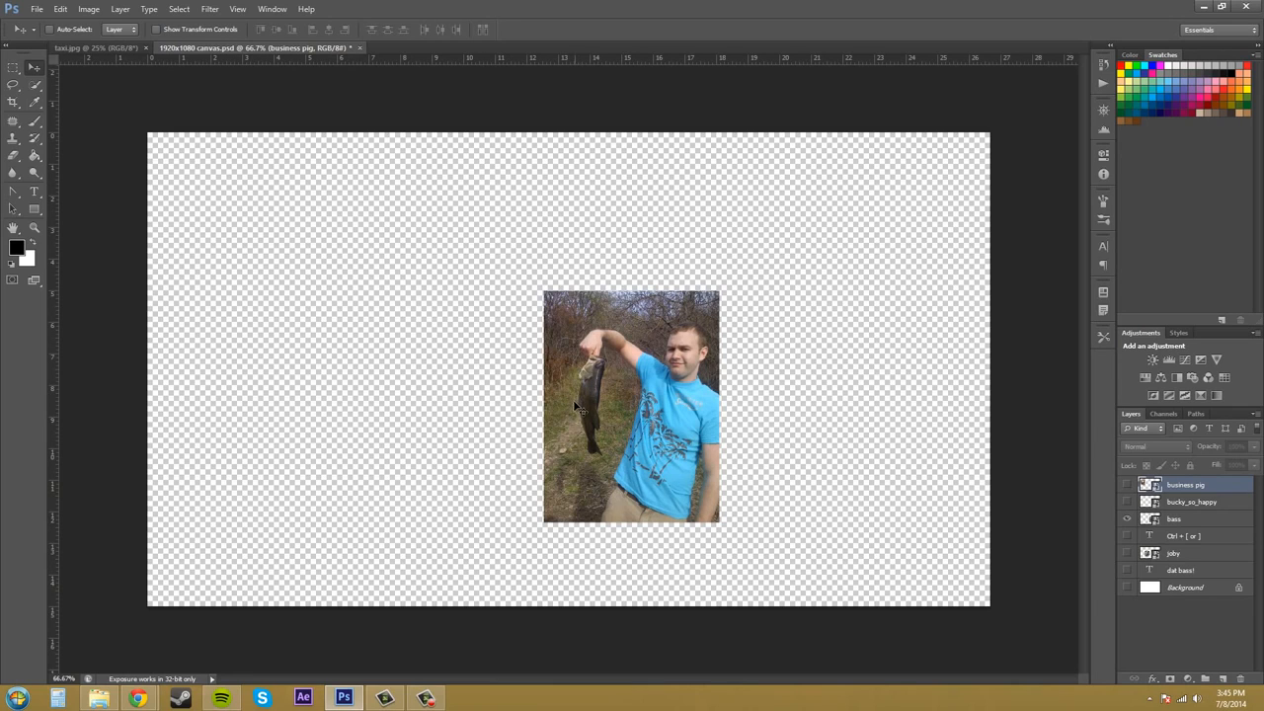
alt+click(1127, 520)
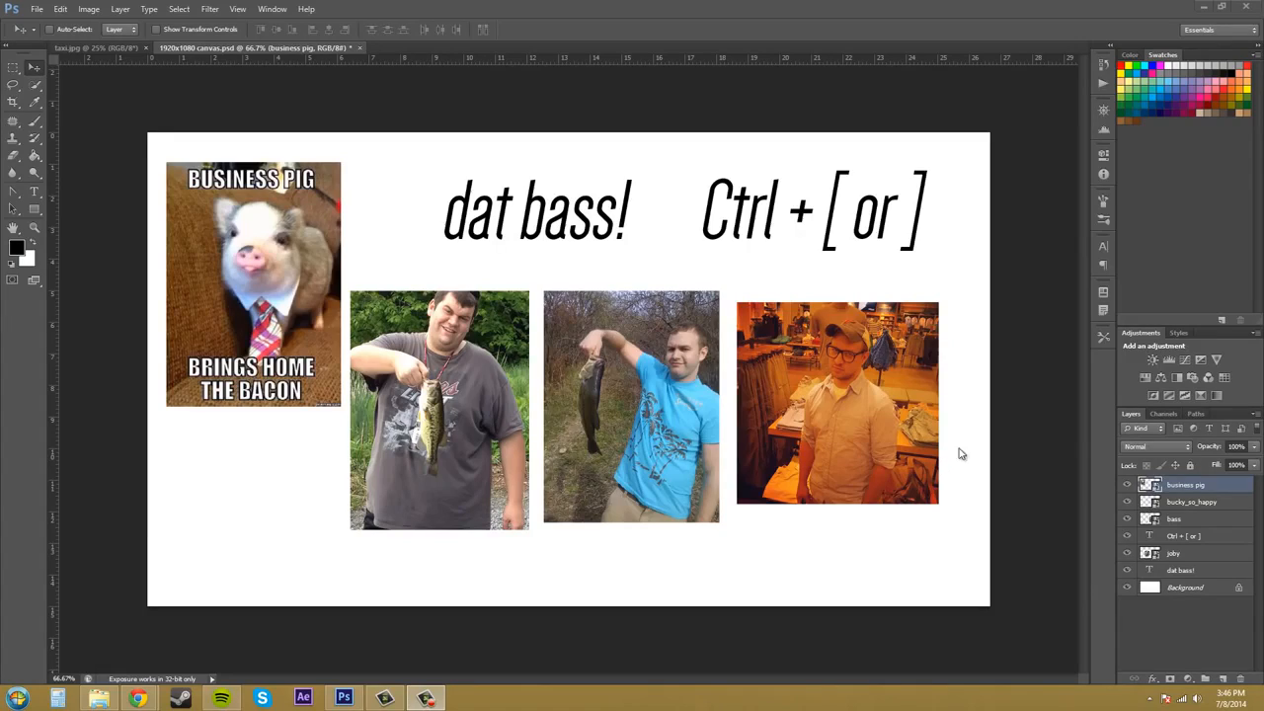
Add a new empty layer above business pig, then delete it.
click(1224, 679)
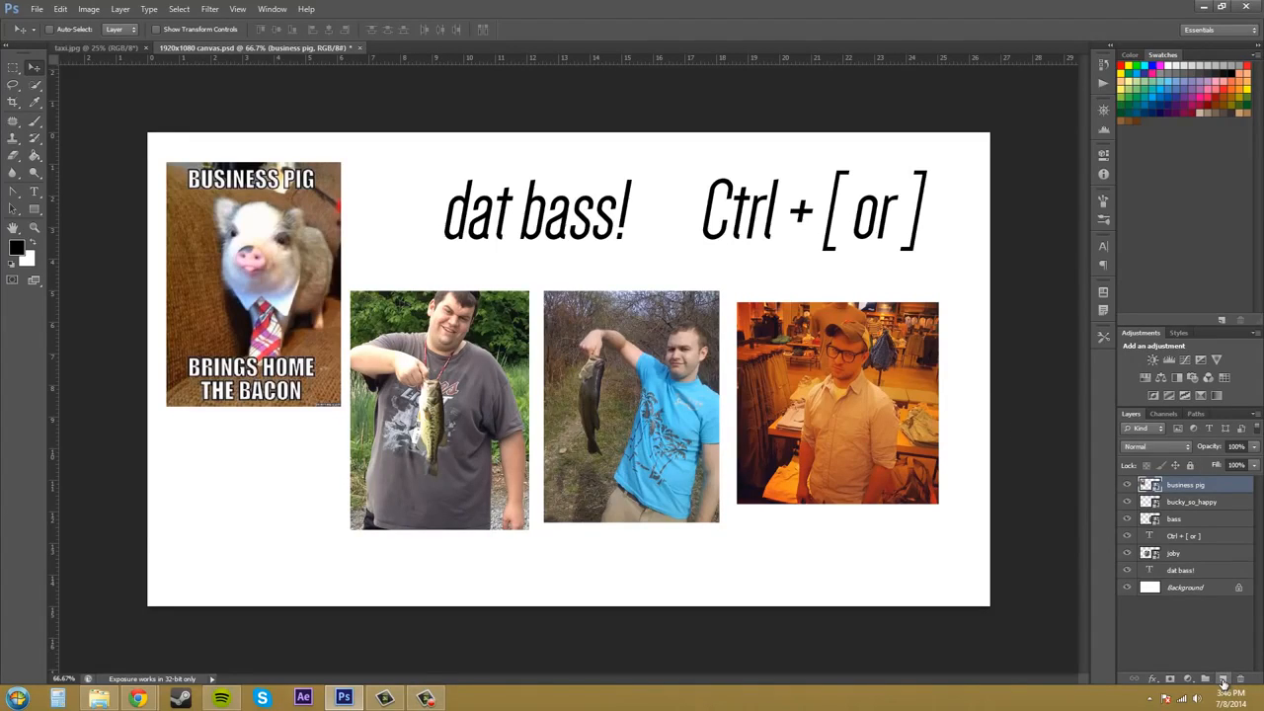
click(1222, 682)
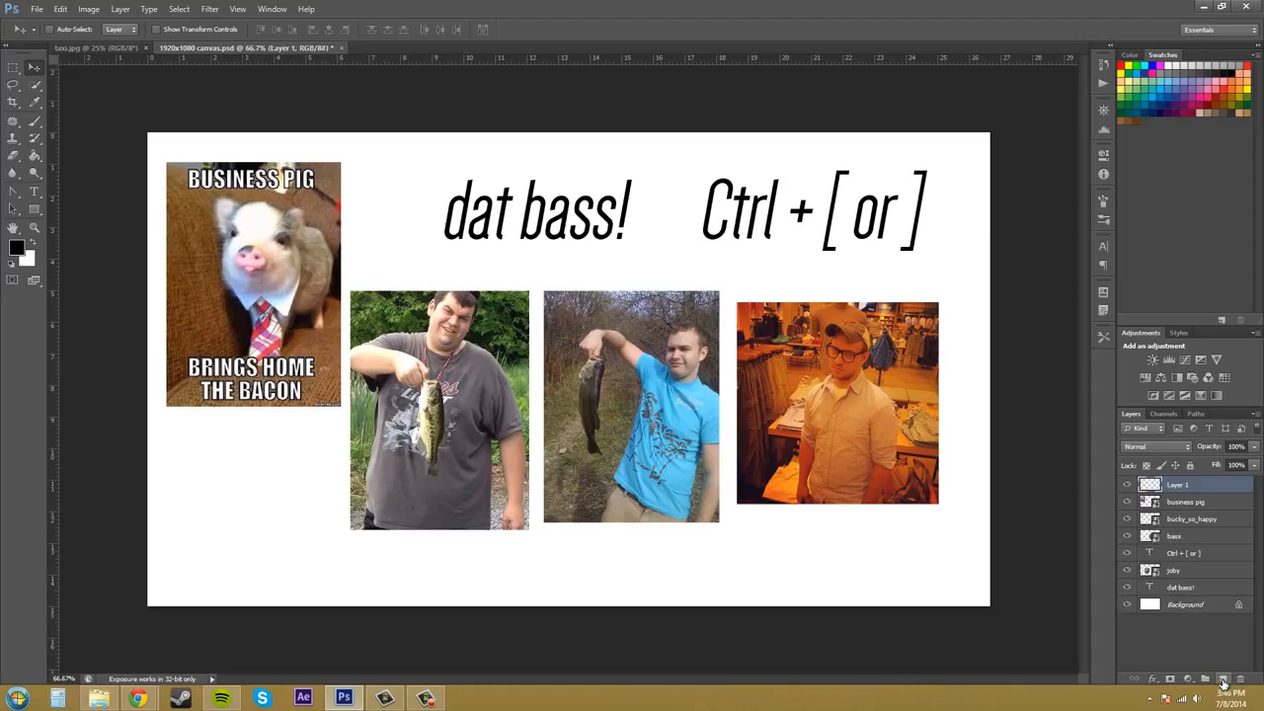
click(1180, 501)
click(1186, 487)
key(Delete)
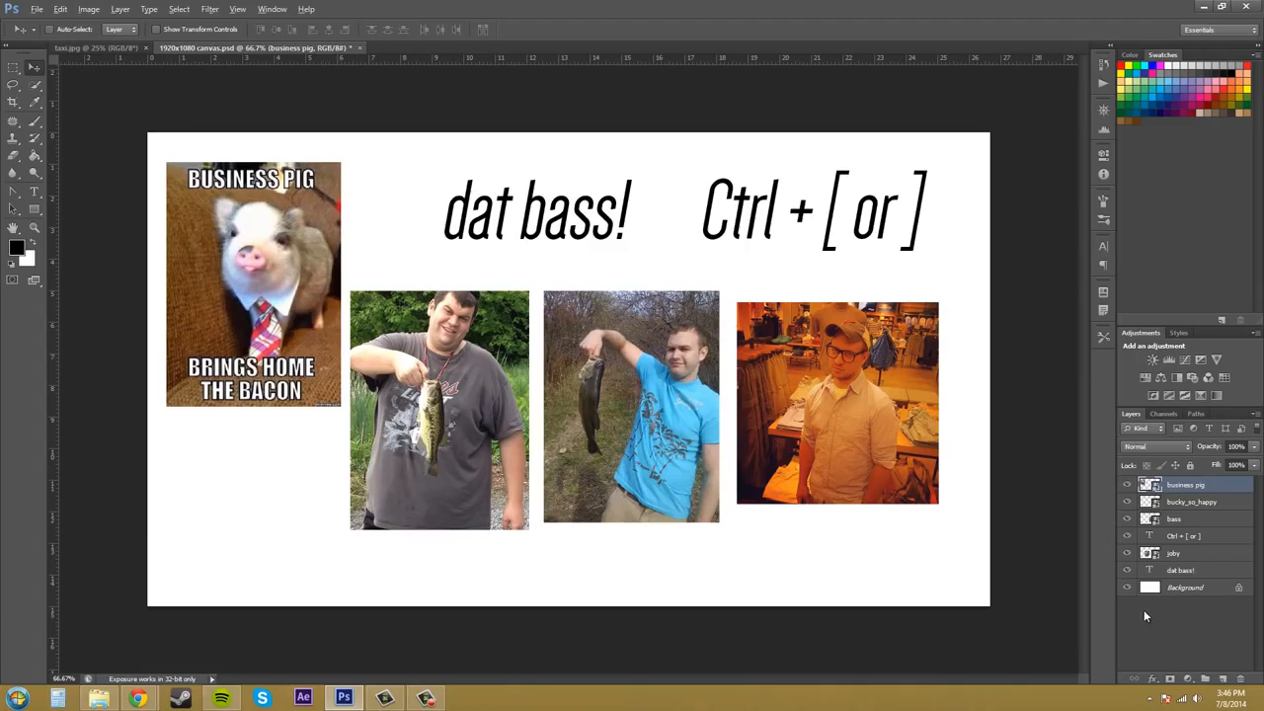
Open the New Layer dialog, name the layer alt and give it a Green colour label.
alt+click(1223, 679)
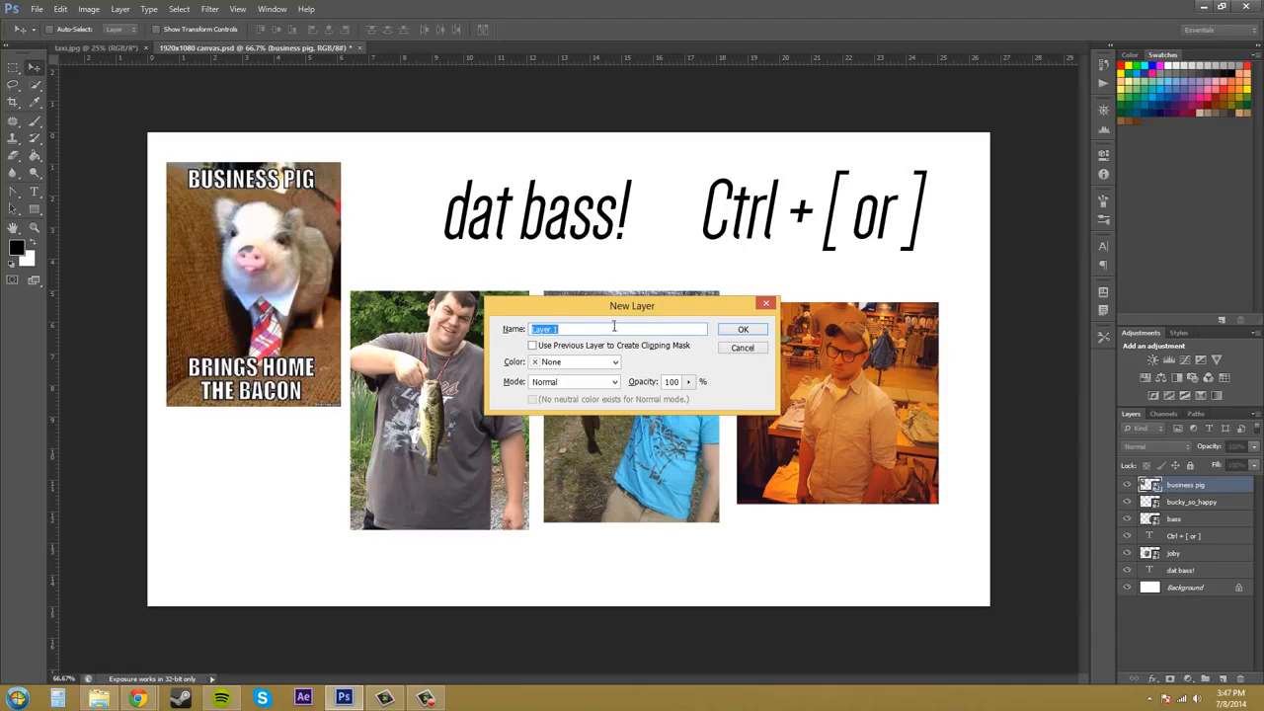
key(BackSpace)
click(614, 364)
click(583, 438)
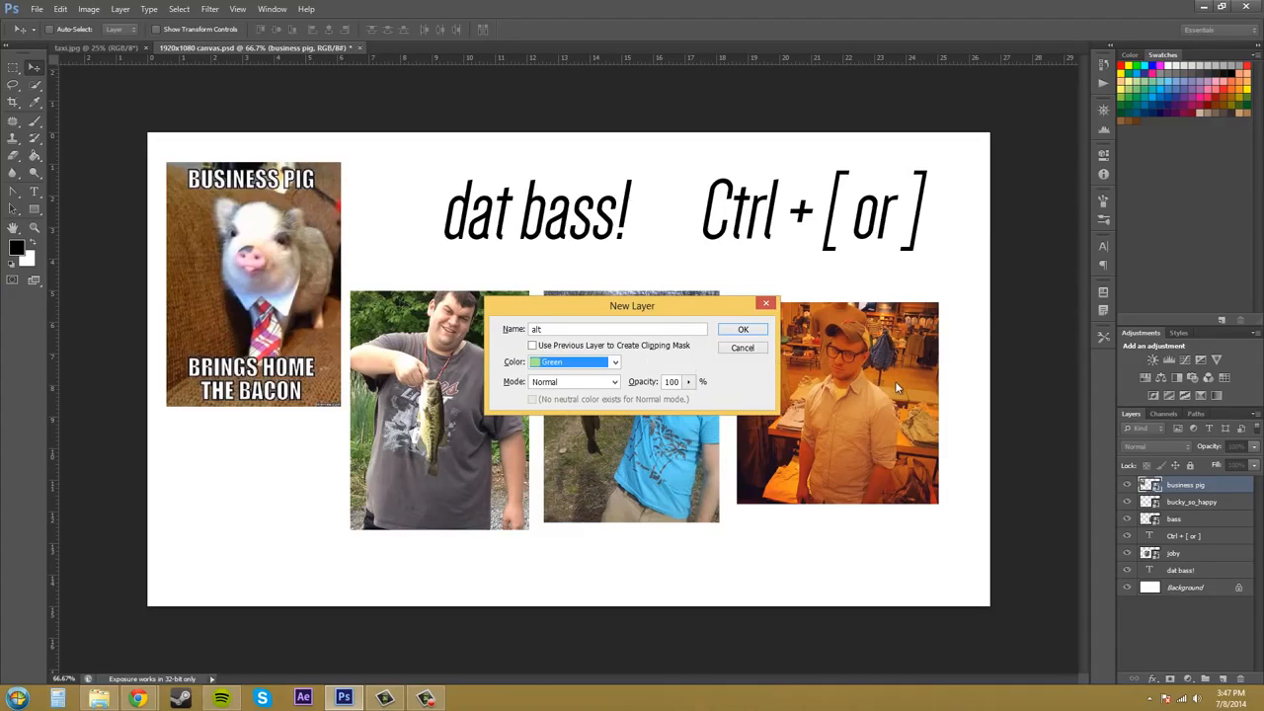
click(583, 384)
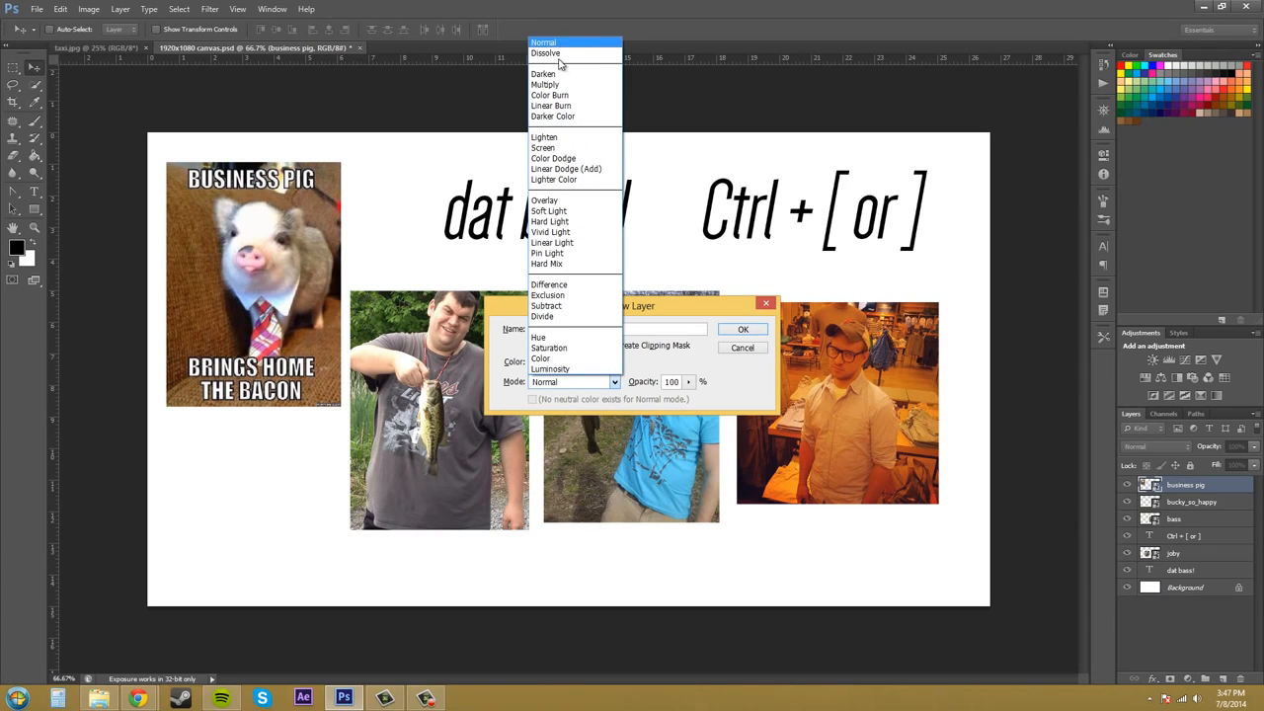
click(616, 389)
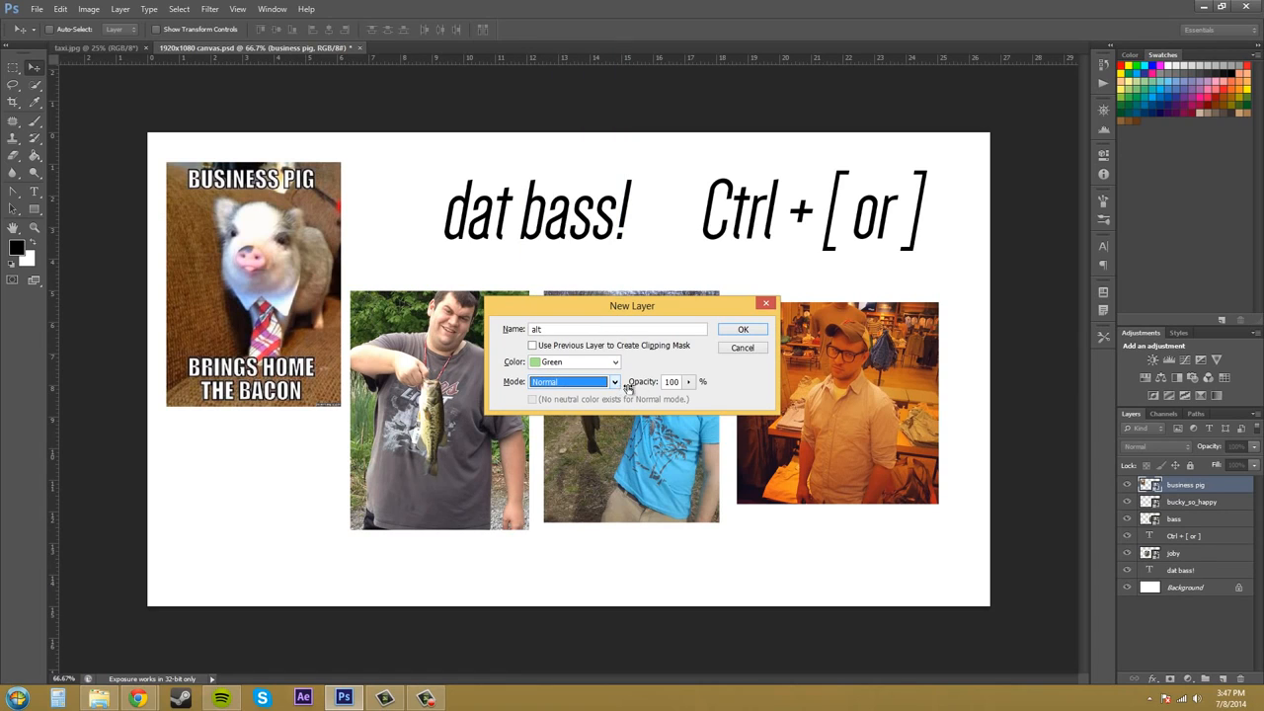
Try the opacity slider, leave it at 100%, and create the alt layer.
click(690, 365)
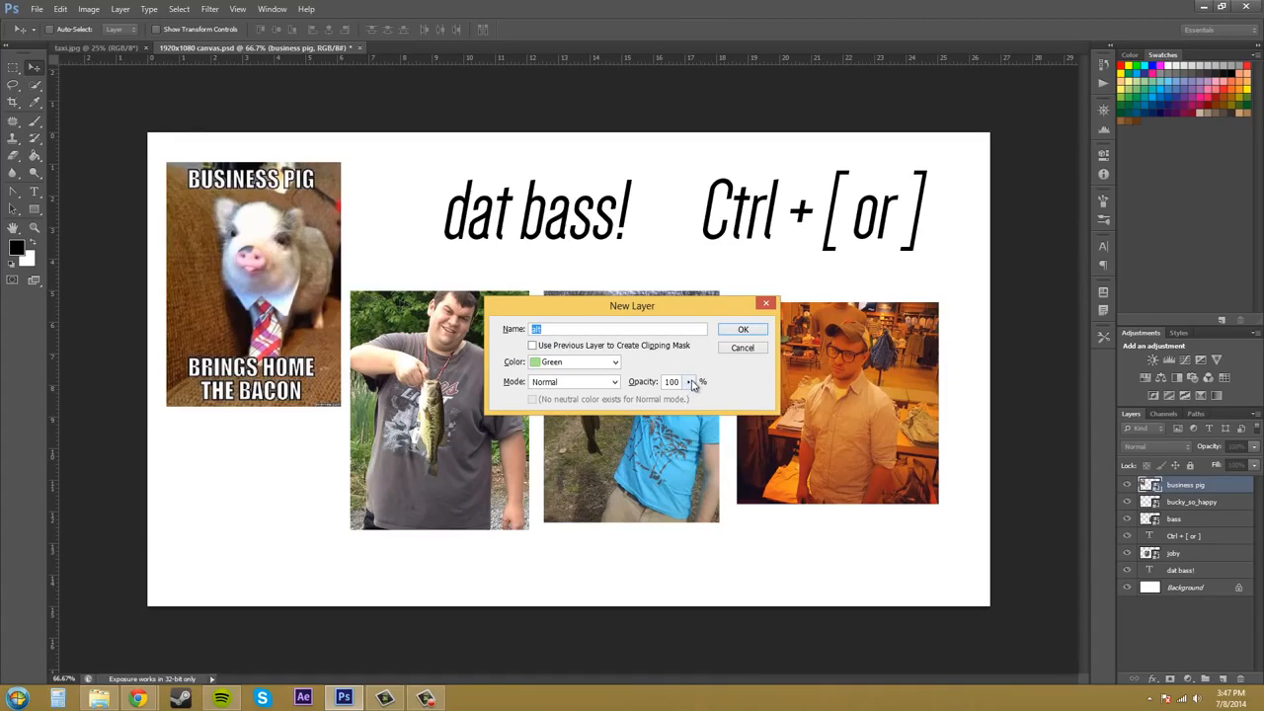
click(690, 386)
drag(693, 403, 750, 428)
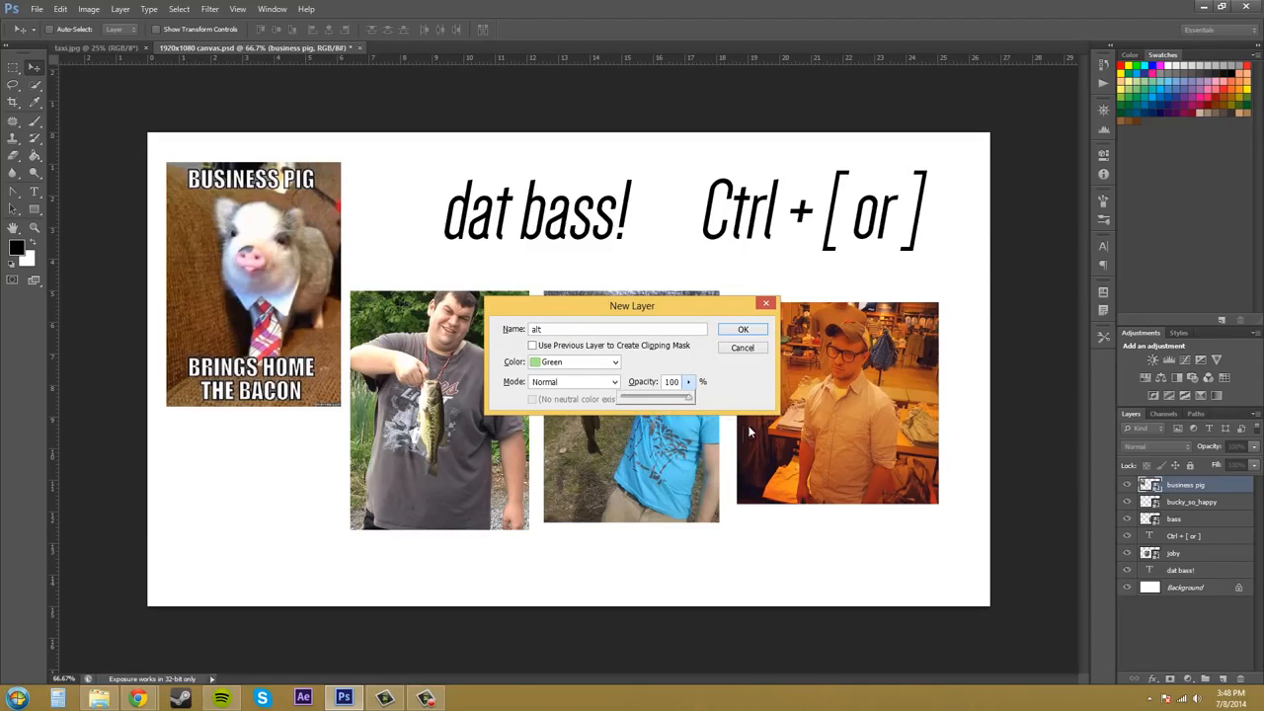
click(751, 389)
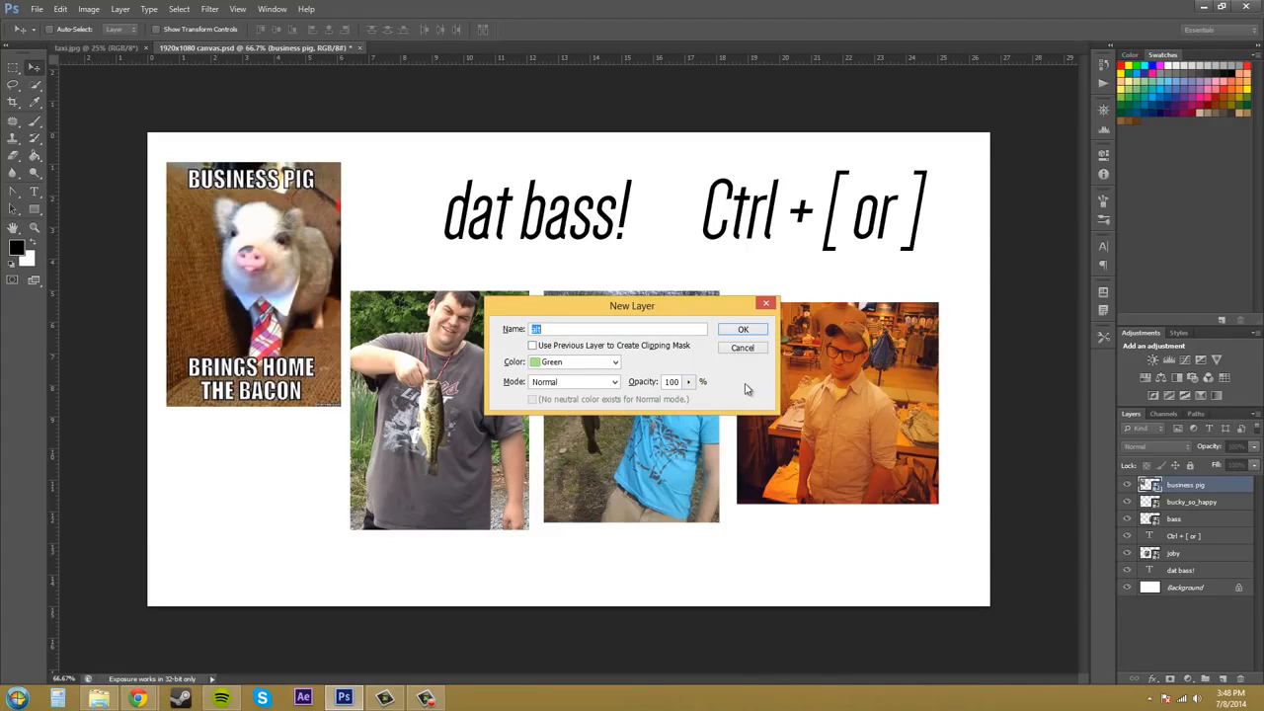
click(743, 330)
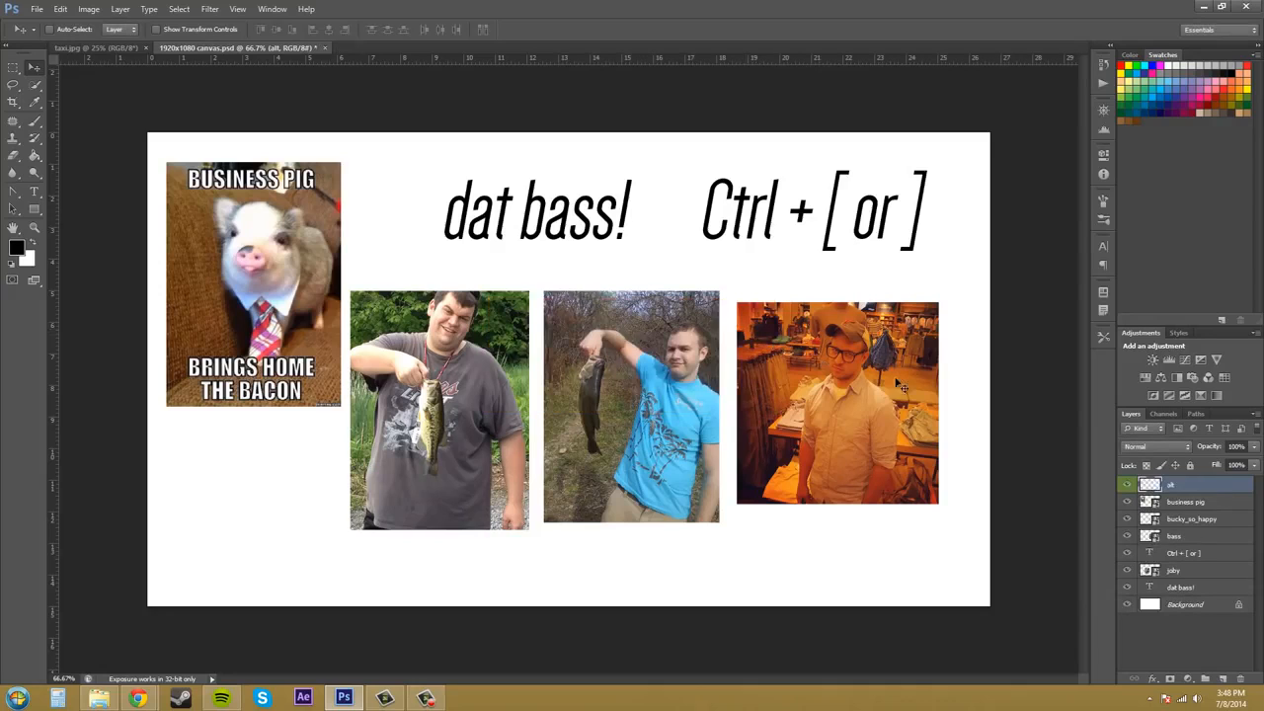
Filter the Layers panel by colour to show only Green-labelled layers.
click(1205, 505)
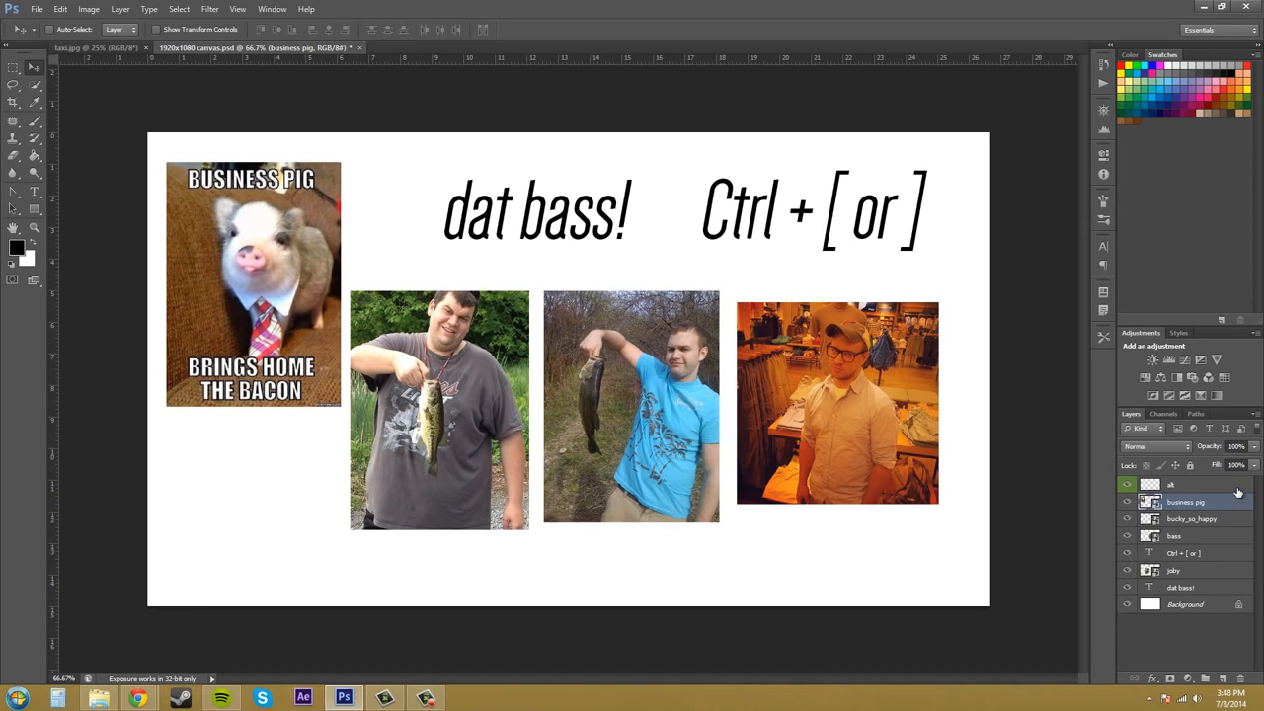
click(1156, 431)
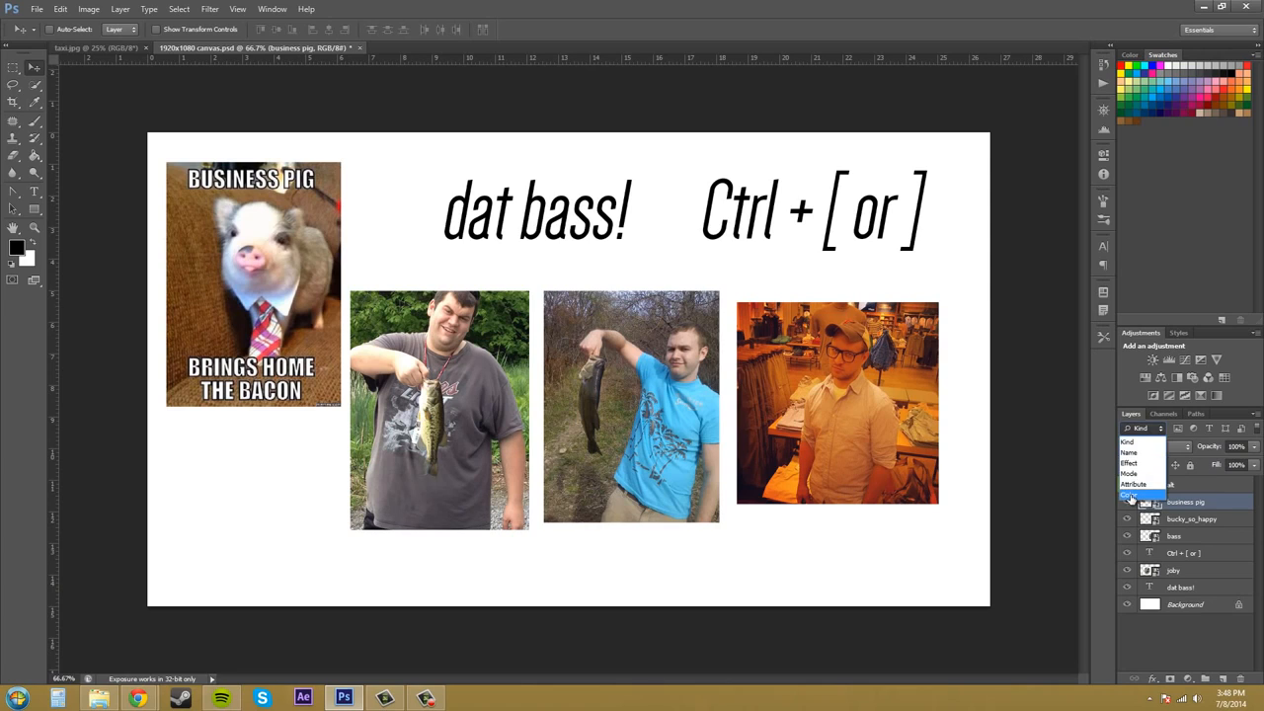
click(1129, 494)
click(1206, 437)
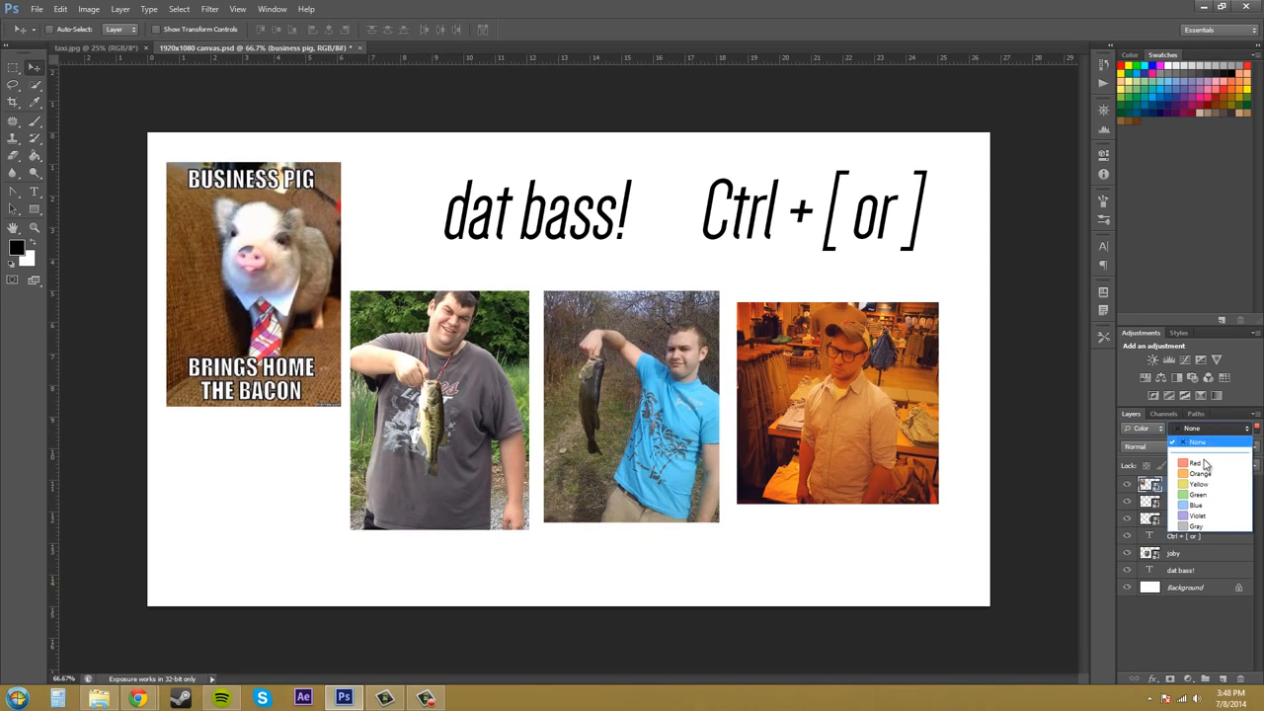
click(1206, 496)
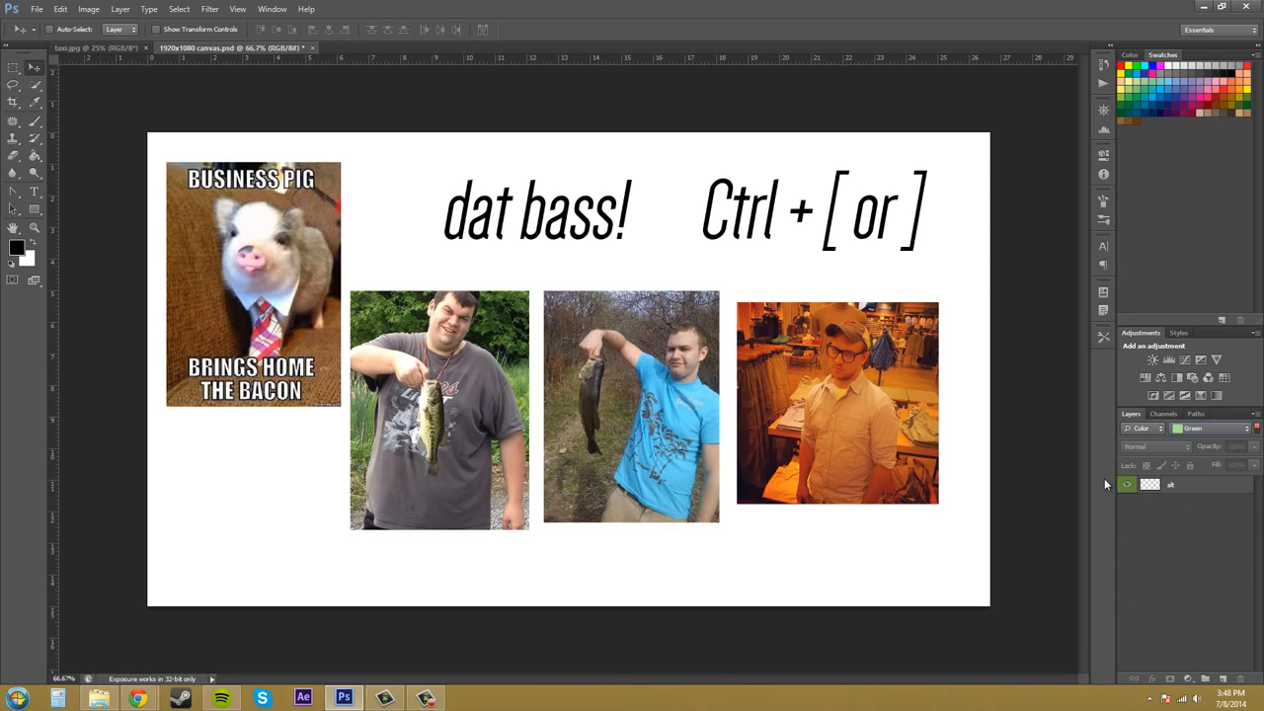
Clear the colour filter to None and switch the layer filter type back to Kind.
click(1193, 430)
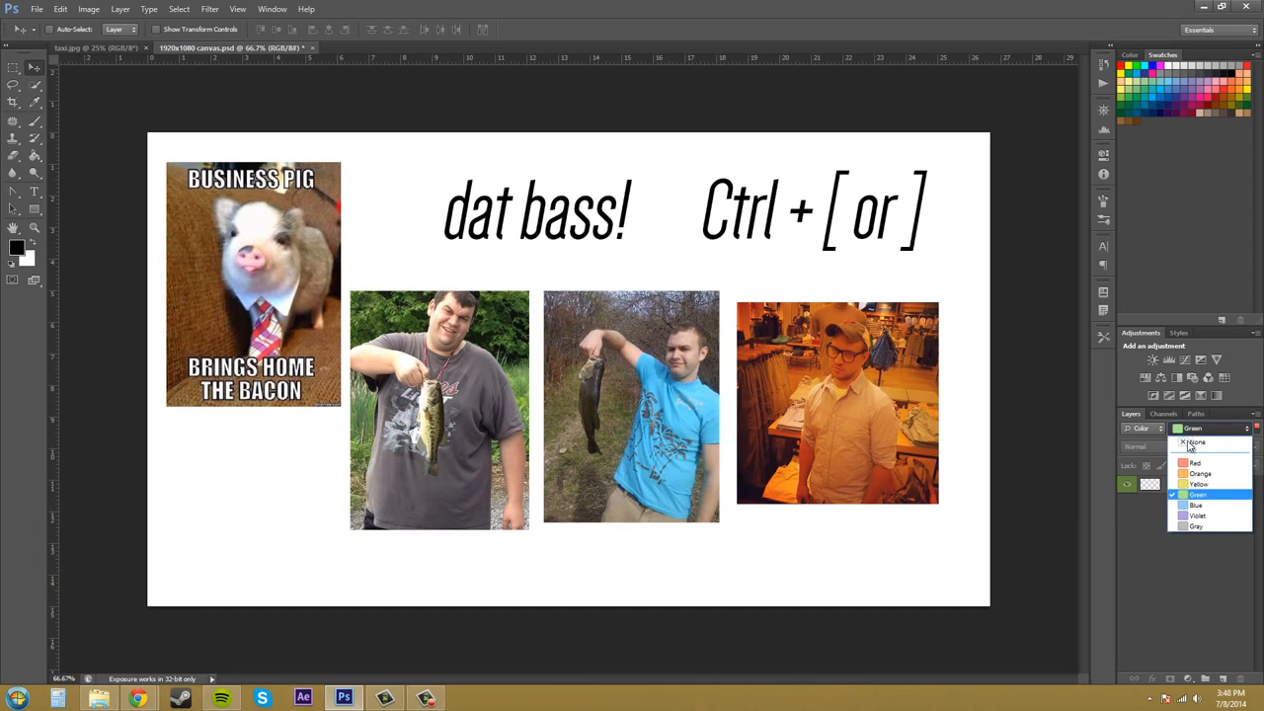
click(1193, 446)
click(1138, 430)
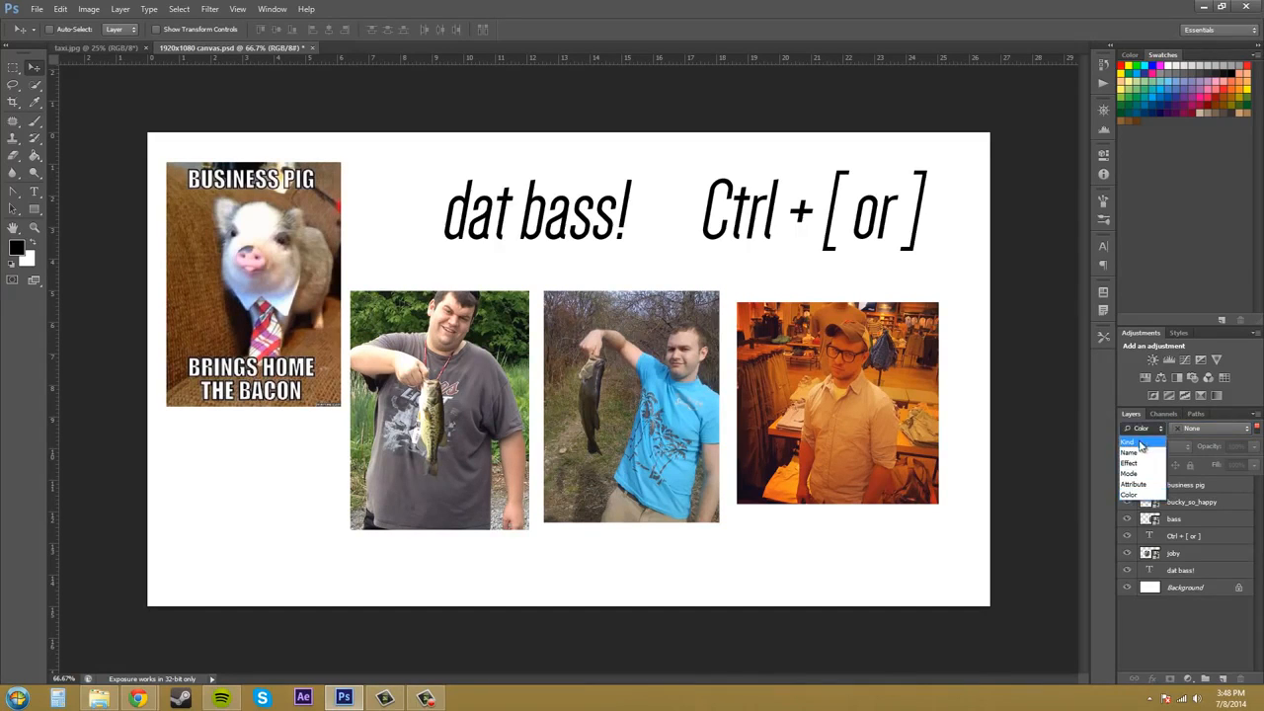
click(1175, 642)
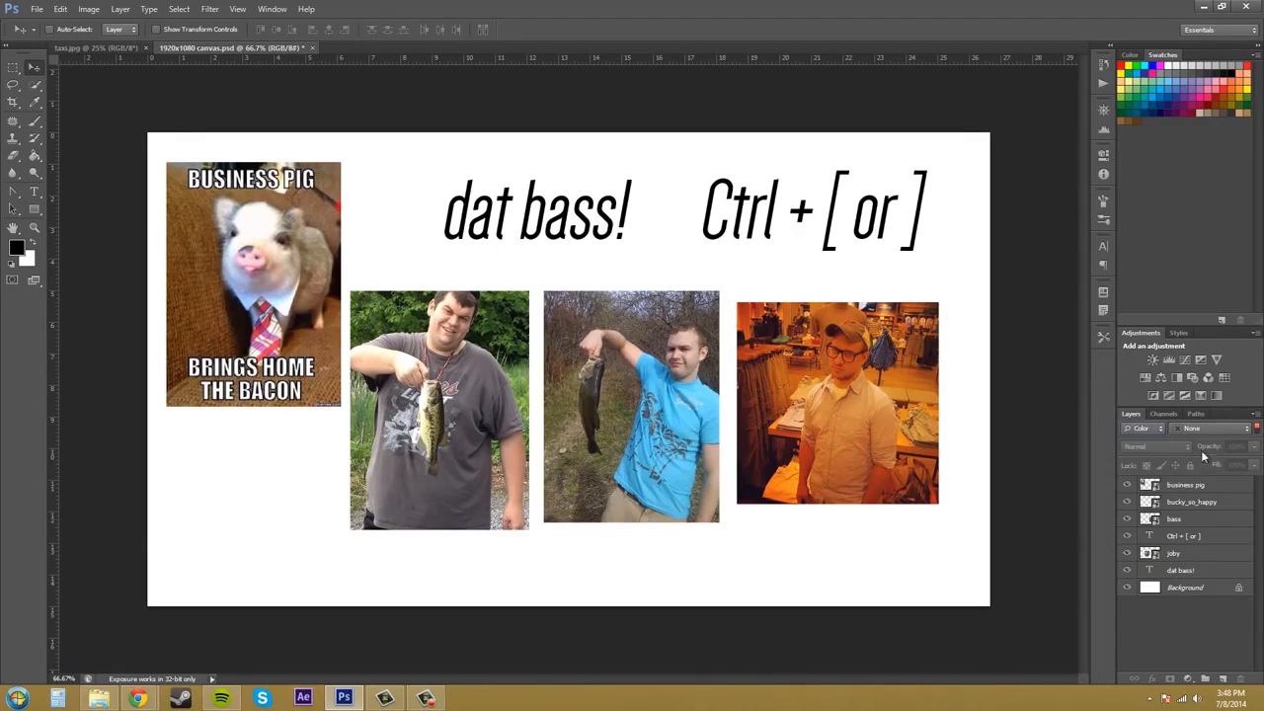
click(1158, 428)
click(1151, 441)
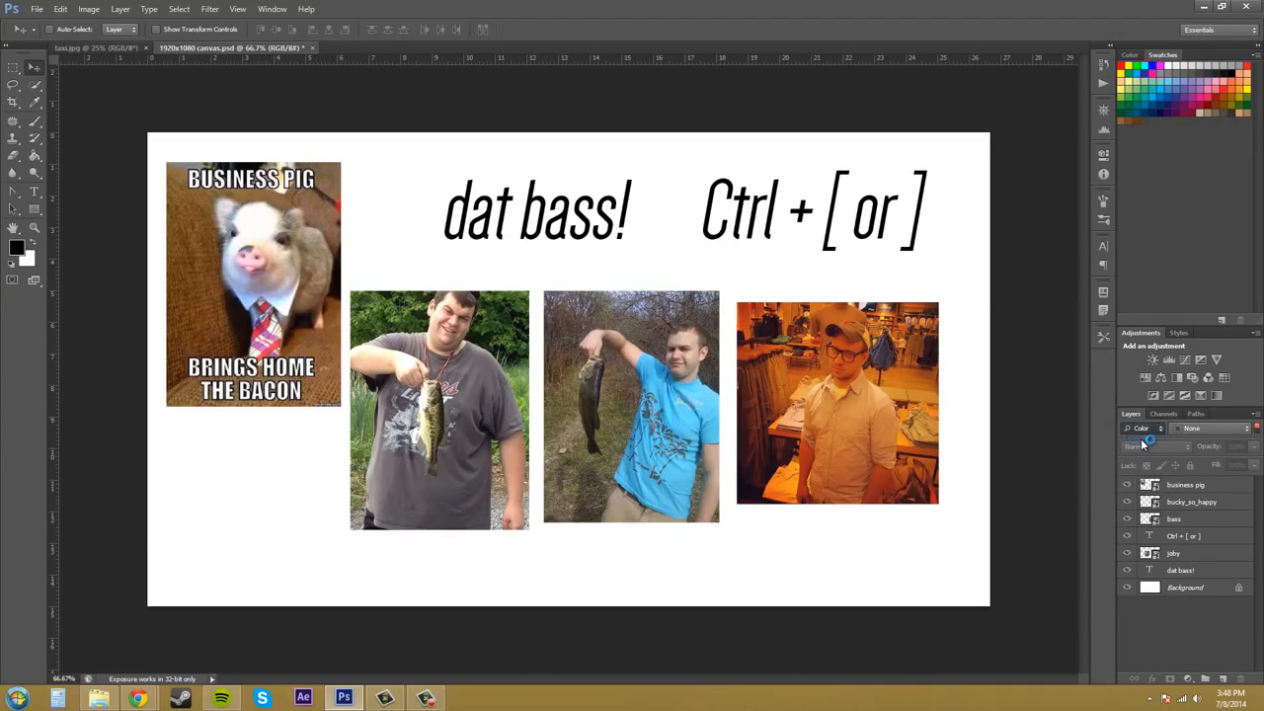